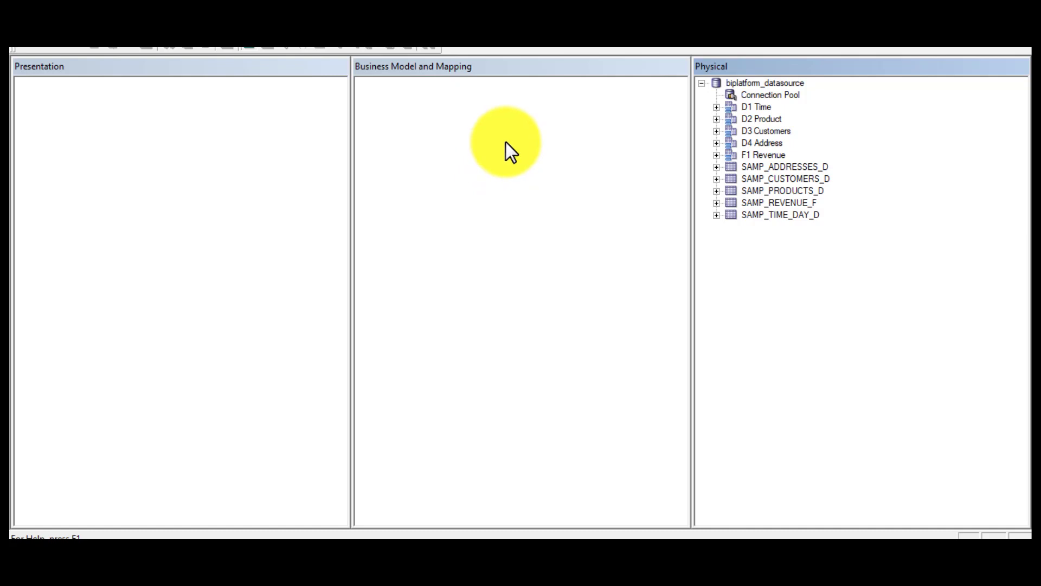
Step: Start a new business model in the Business Model and Mapping layer and name it Sample Sale
right_click(506, 142)
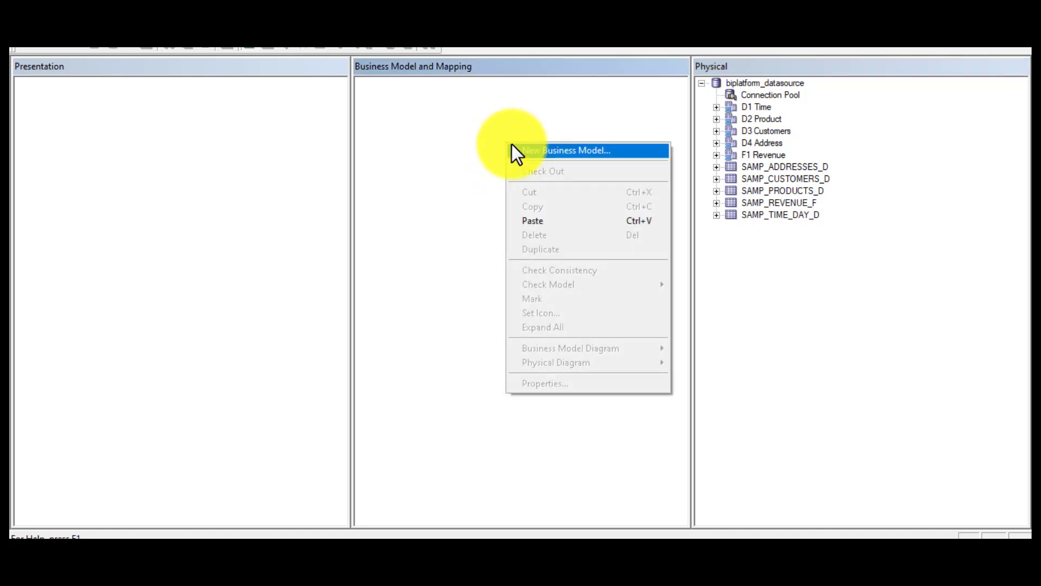
left_click(512, 151)
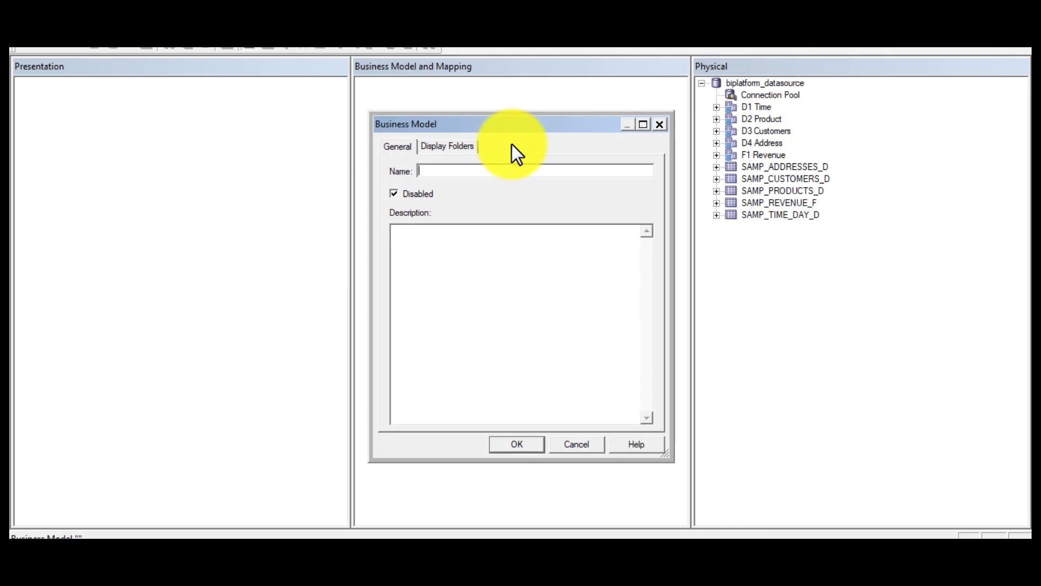
type("Sample Sale")
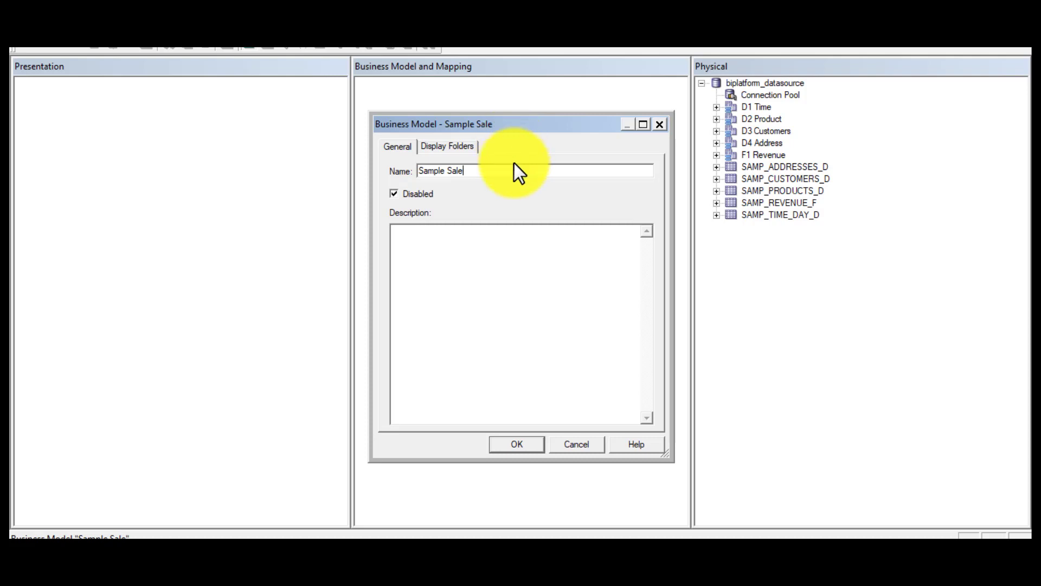
left_click(470, 148)
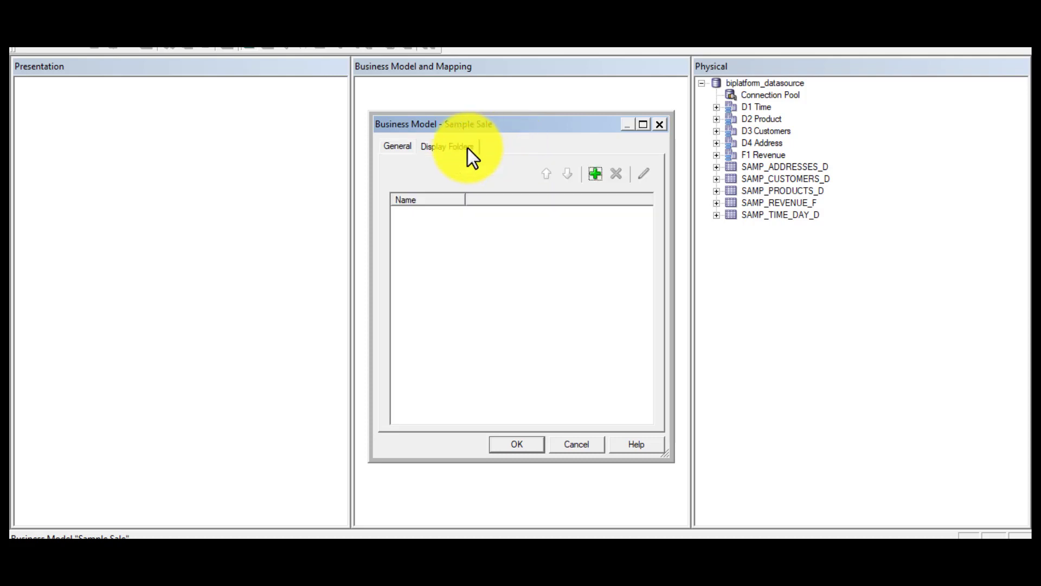
left_click(399, 142)
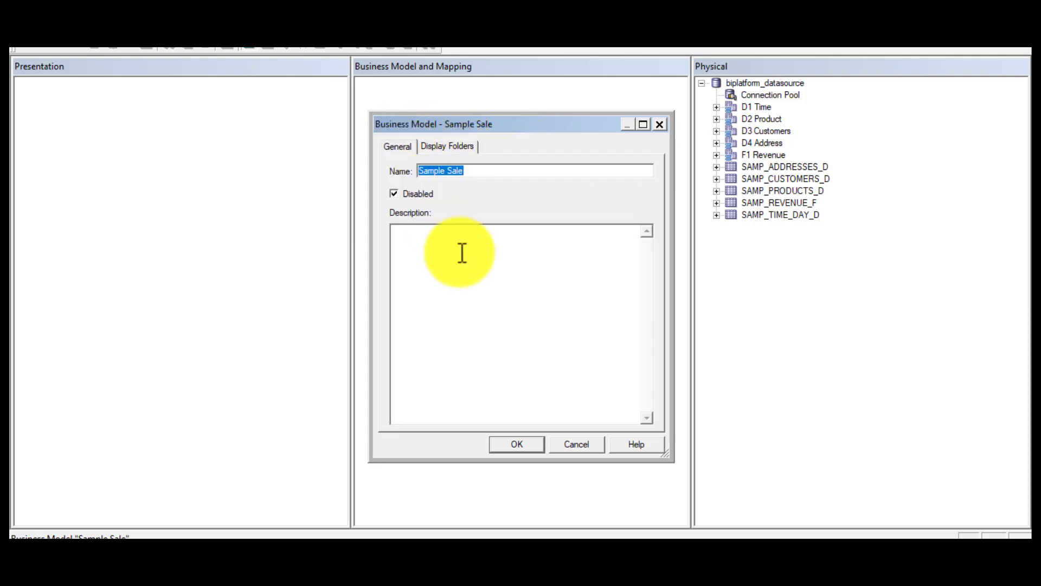
Step: Describe the business model with the author's name and "With You-Vibes" on a second line, and save the model
left_click(475, 285)
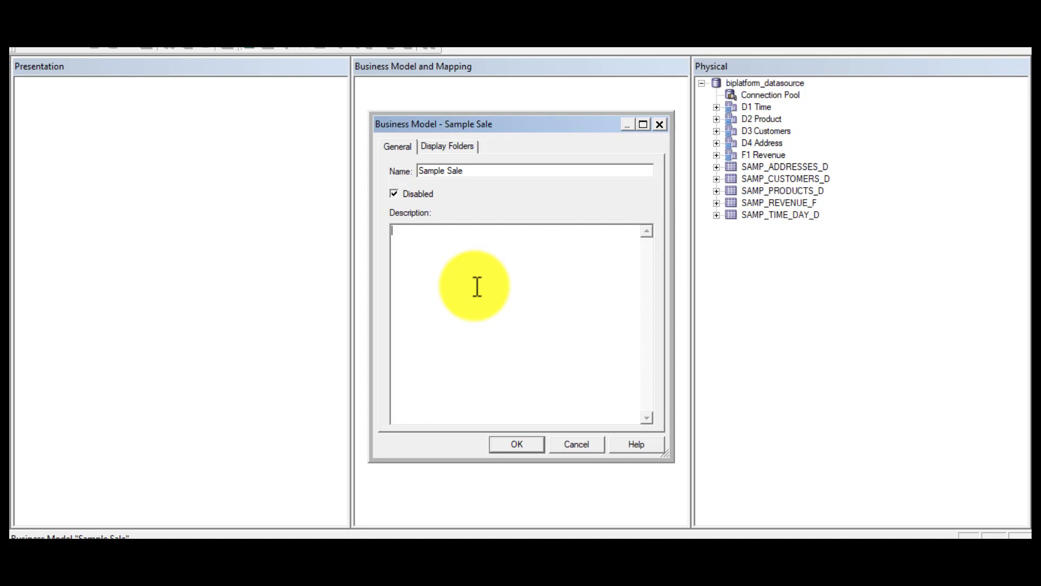
type("ali")
key("BackSpace")
key("BackSpace")
key("BackSpace")
key("BackSpace")
type("Ali Akbar")
key("Return")
type("With You-Vibes")
left_click(518, 445)
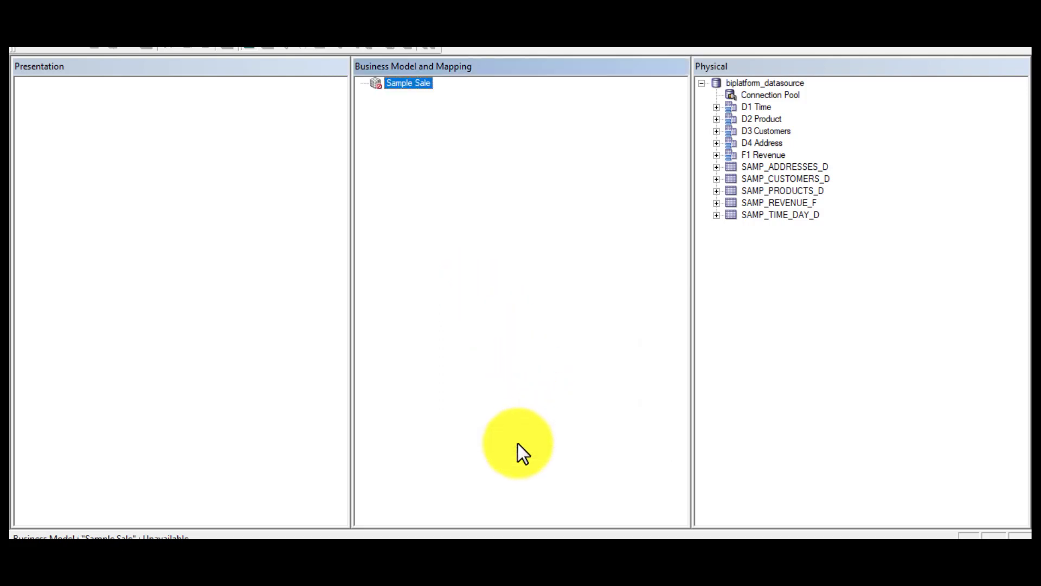
left_click(501, 219)
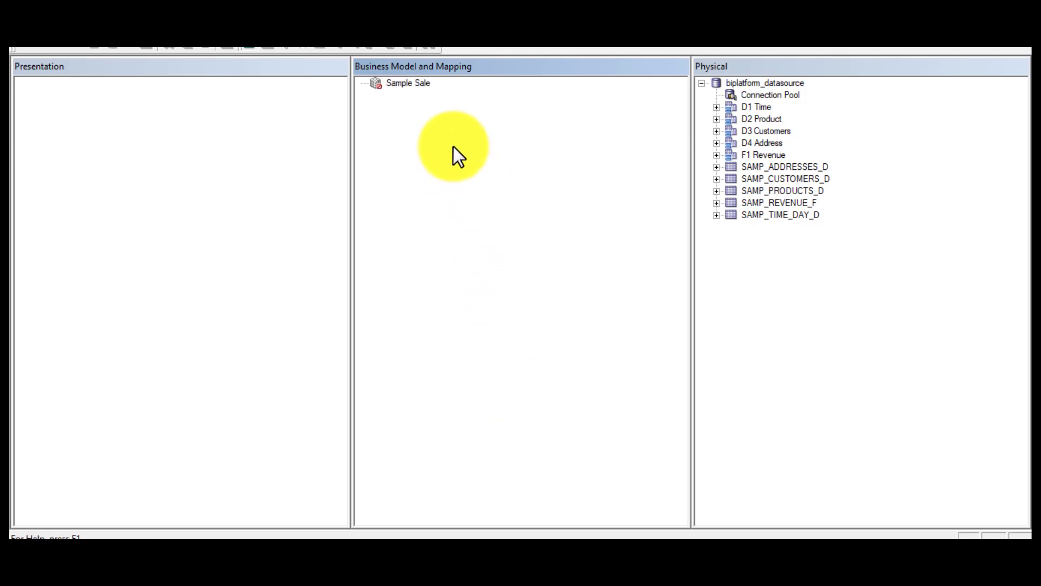
right_click(403, 82)
left_click(392, 100)
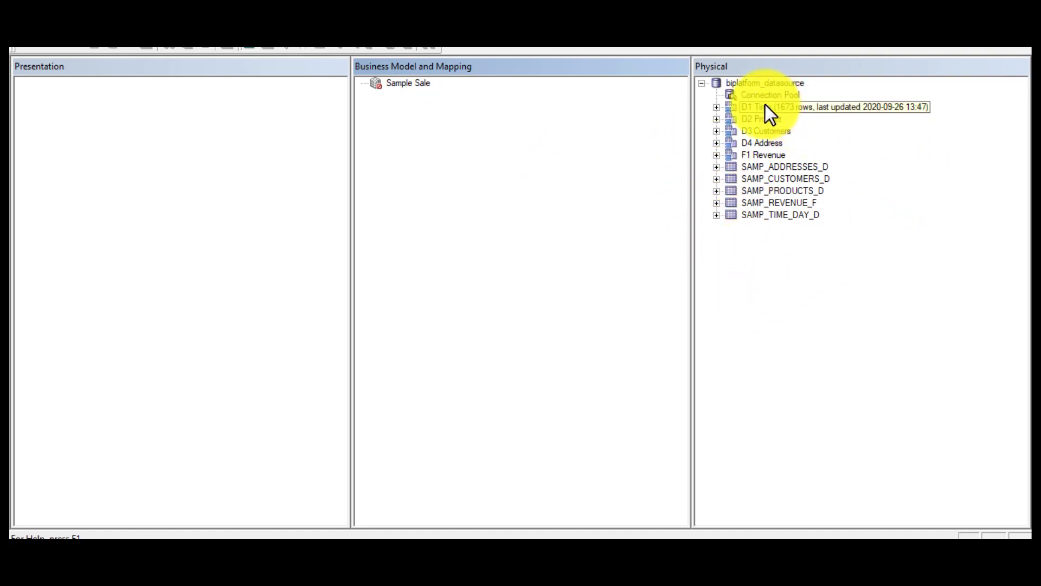
Step: Review the biplatform_datasource connection pool's connection scripts, call interface, data source name and isolation level settings, keeping the existing options
double_click(734, 95)
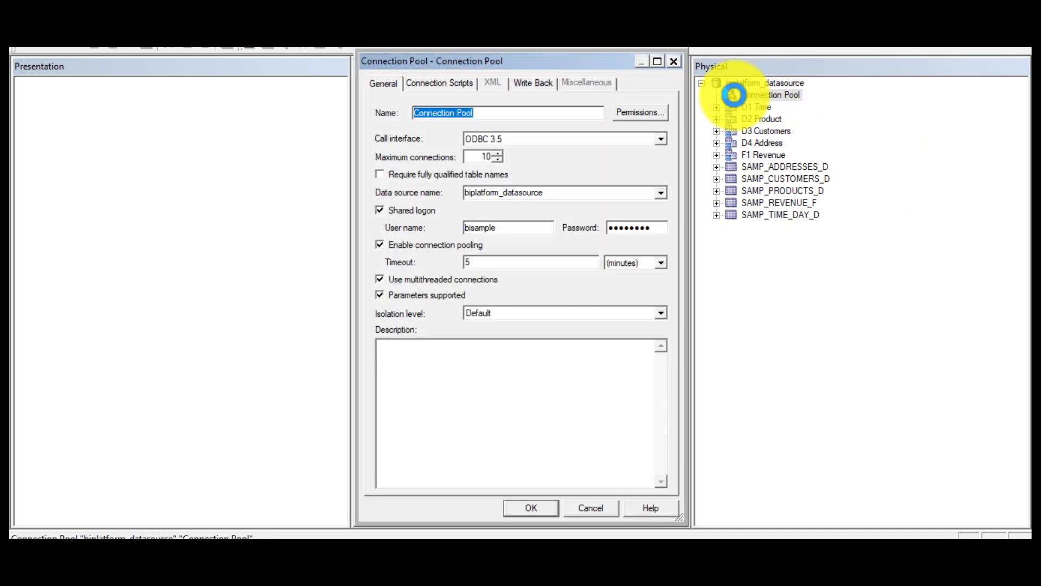
left_click(465, 84)
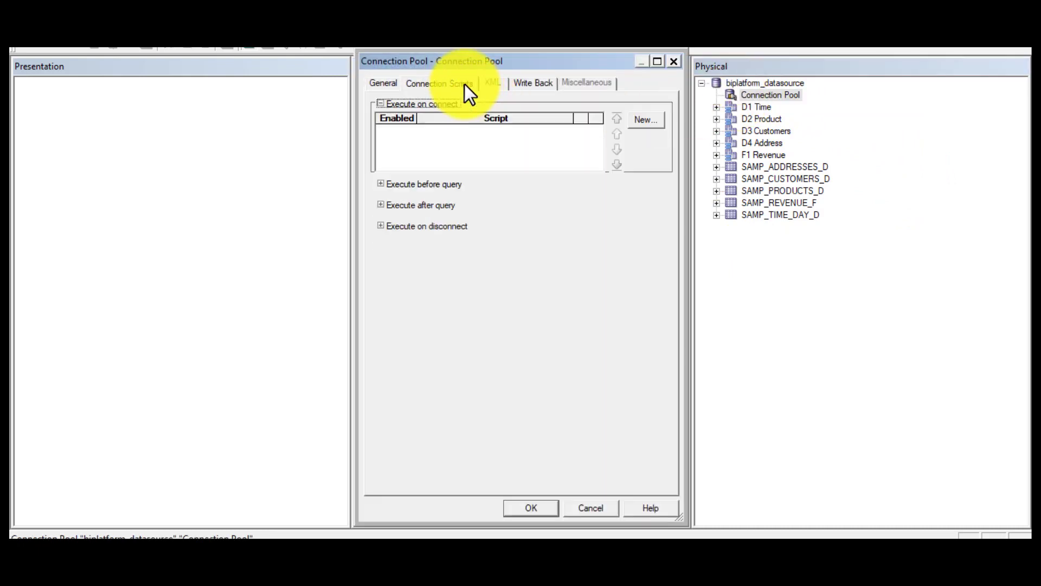
left_click(382, 85)
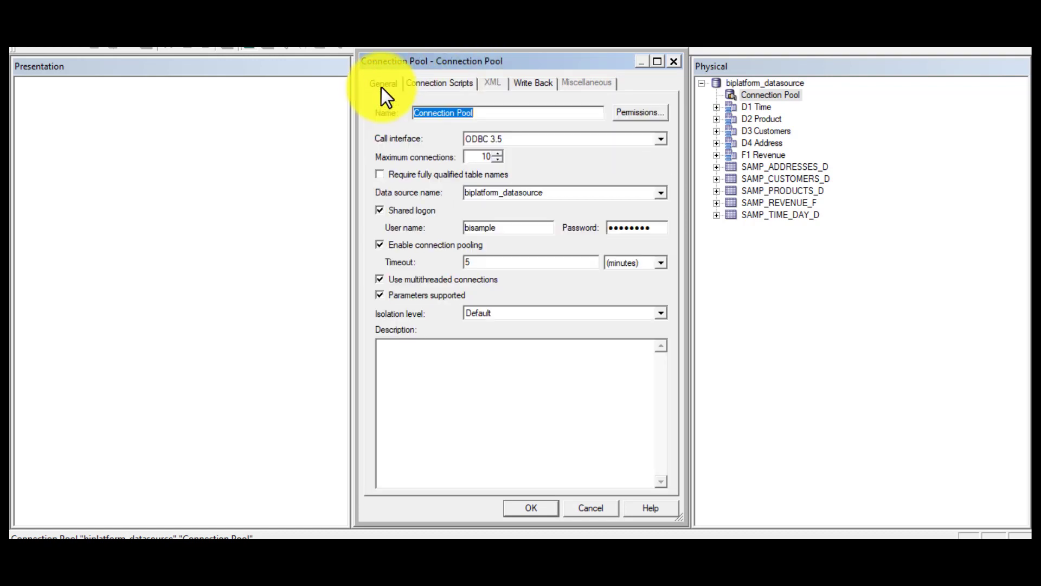
left_click(496, 112)
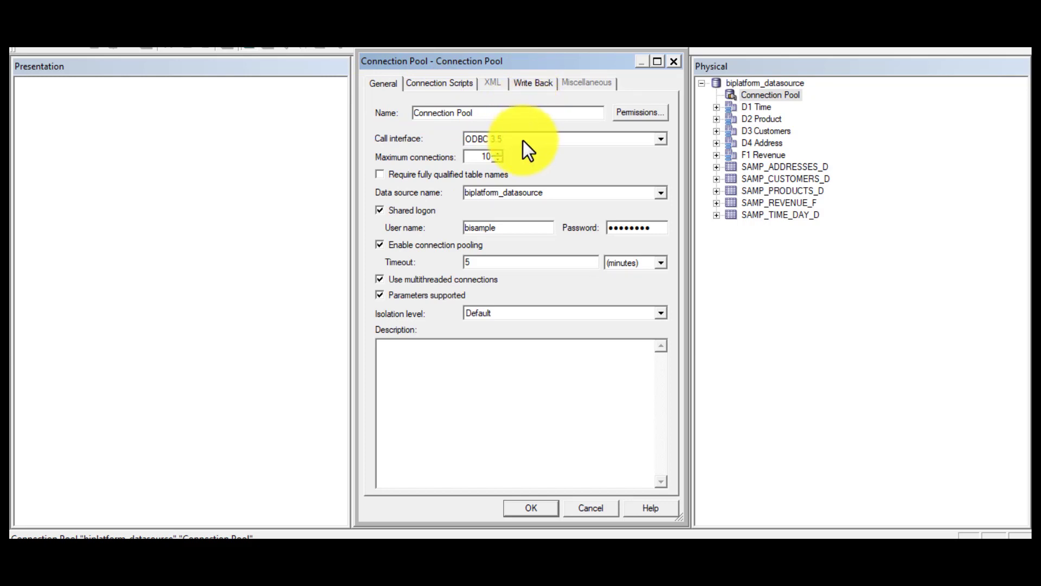
left_click(662, 139)
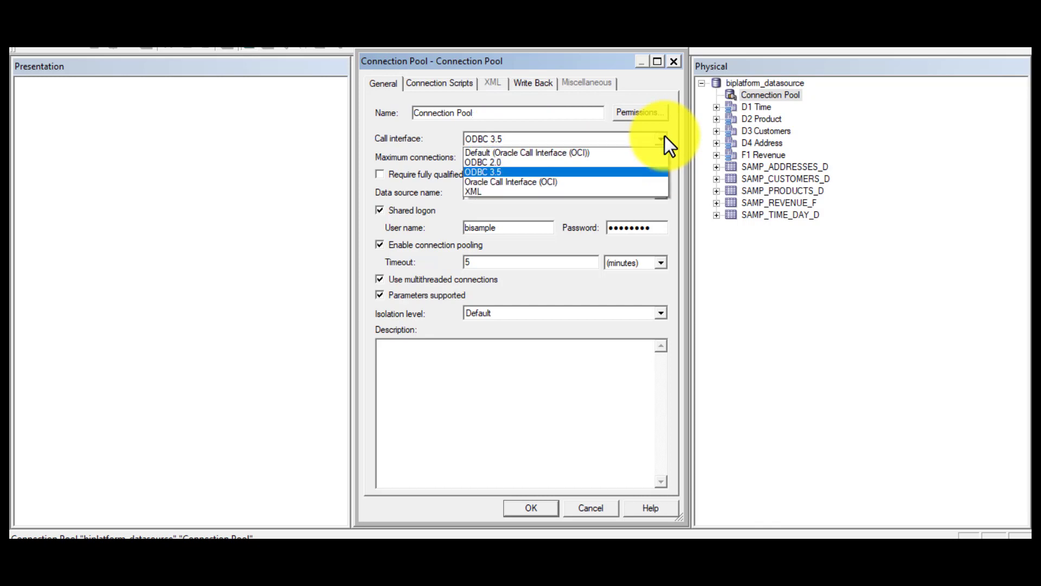
left_click(666, 138)
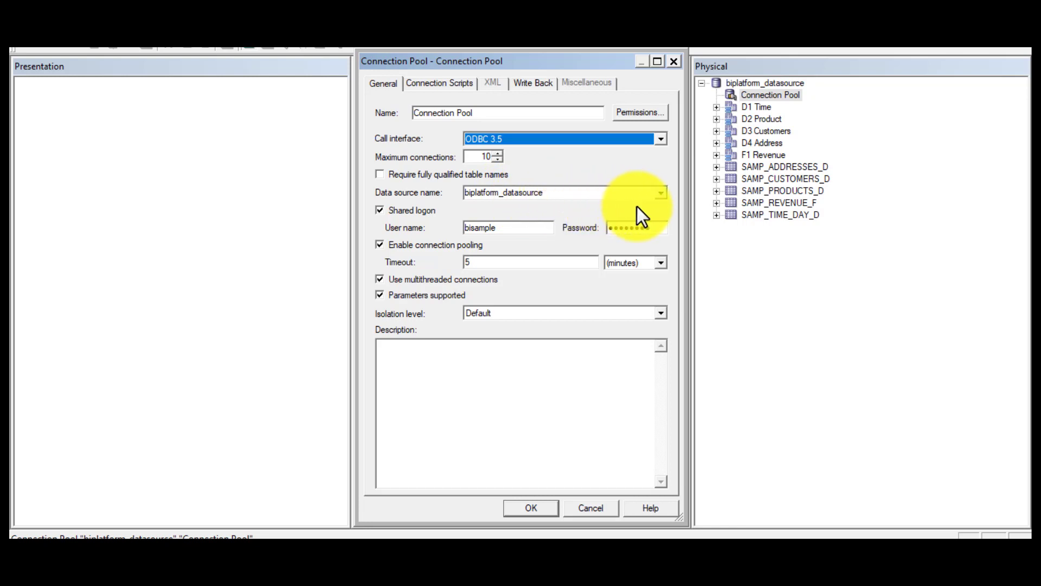
left_click(663, 195)
left_click(662, 194)
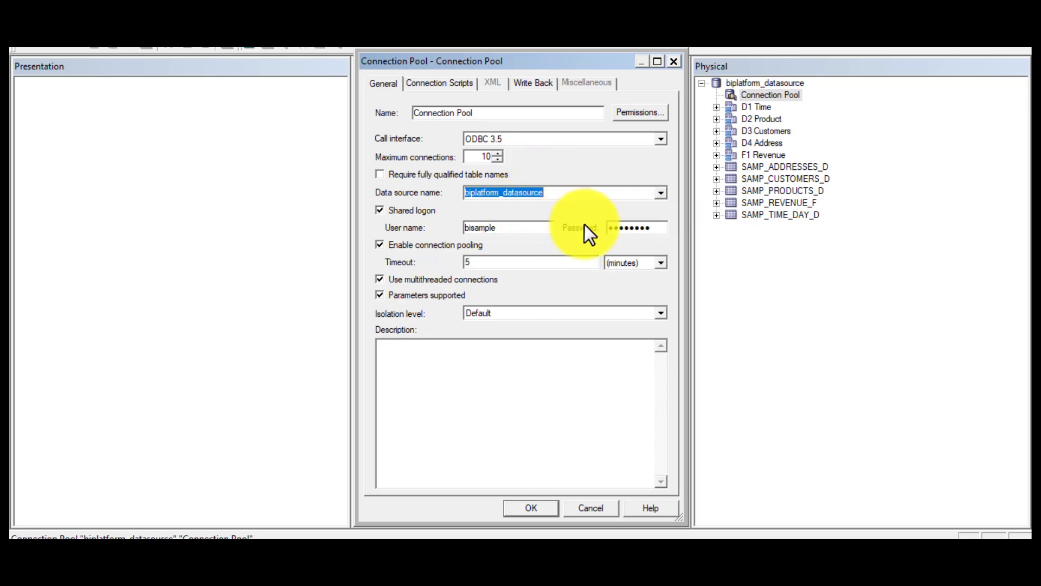
left_click(662, 313)
left_click(663, 313)
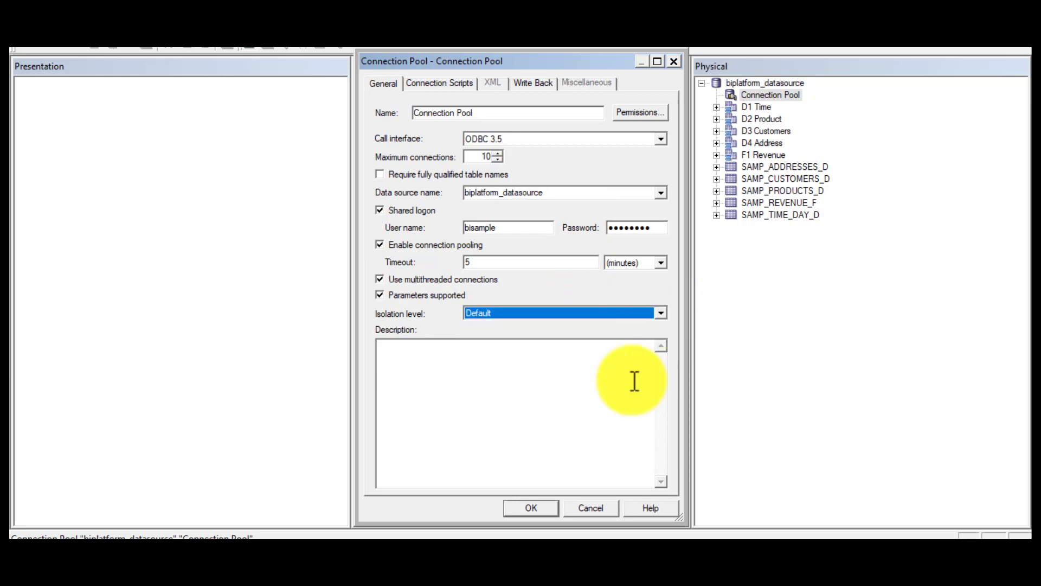
left_click(530, 509)
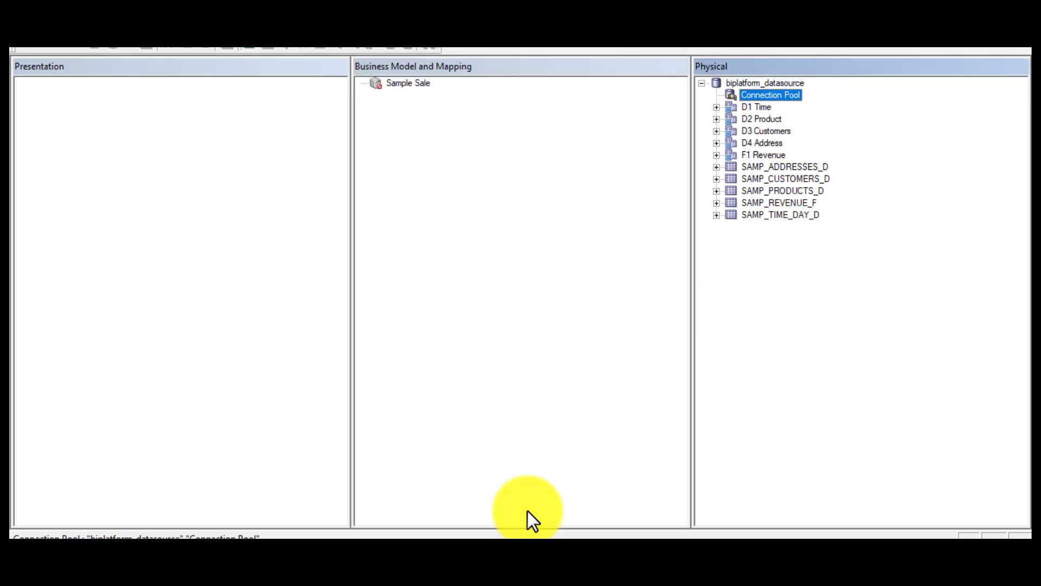
left_click(541, 214)
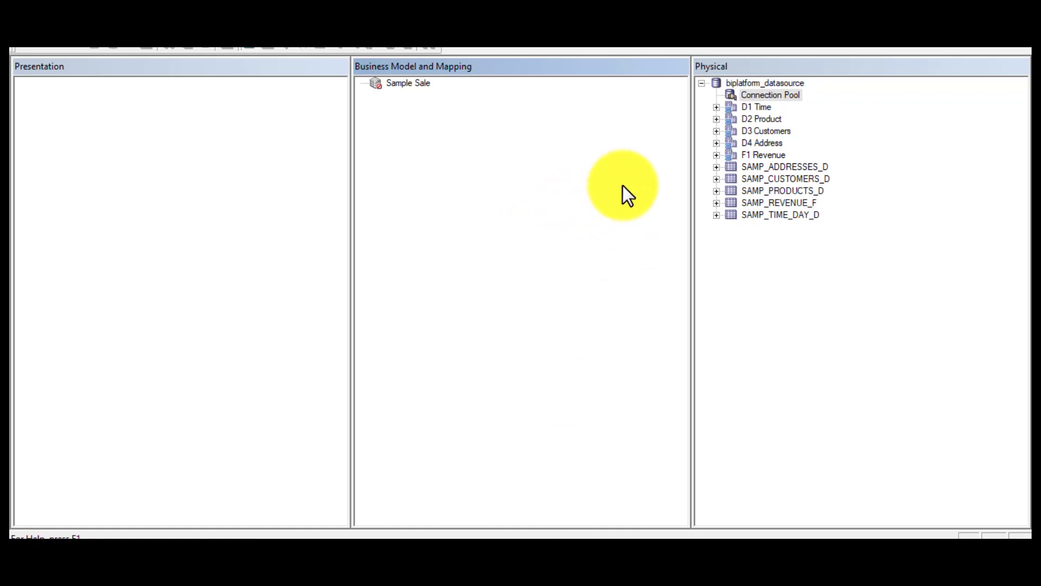
Step: Add the D1 Time, D2 Product, D3 Customers and F1 Revenue physical tables to the Sample Sale business model
left_click(738, 111)
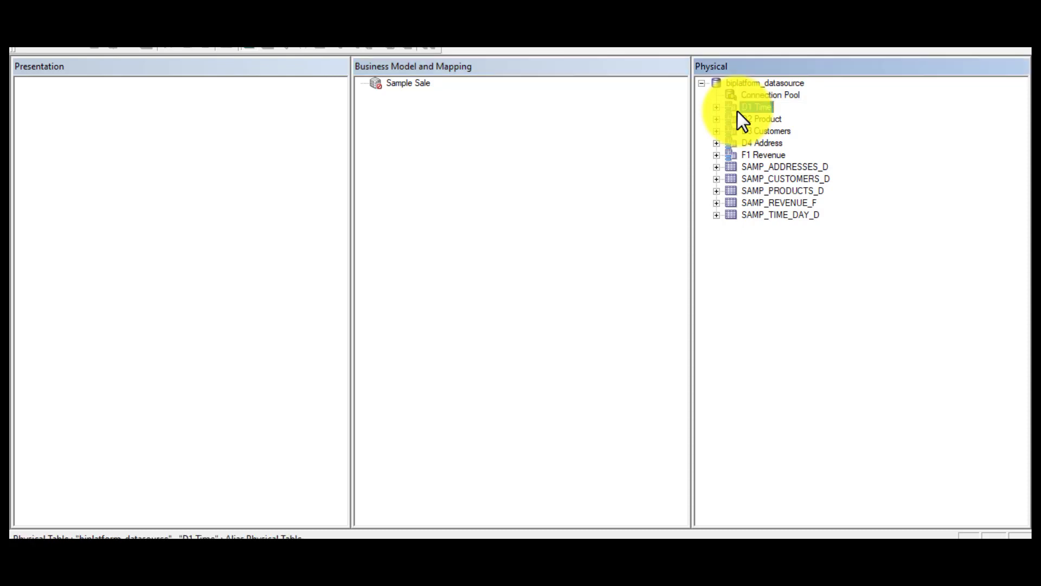
key("shift+Down")
key("shift+Down")
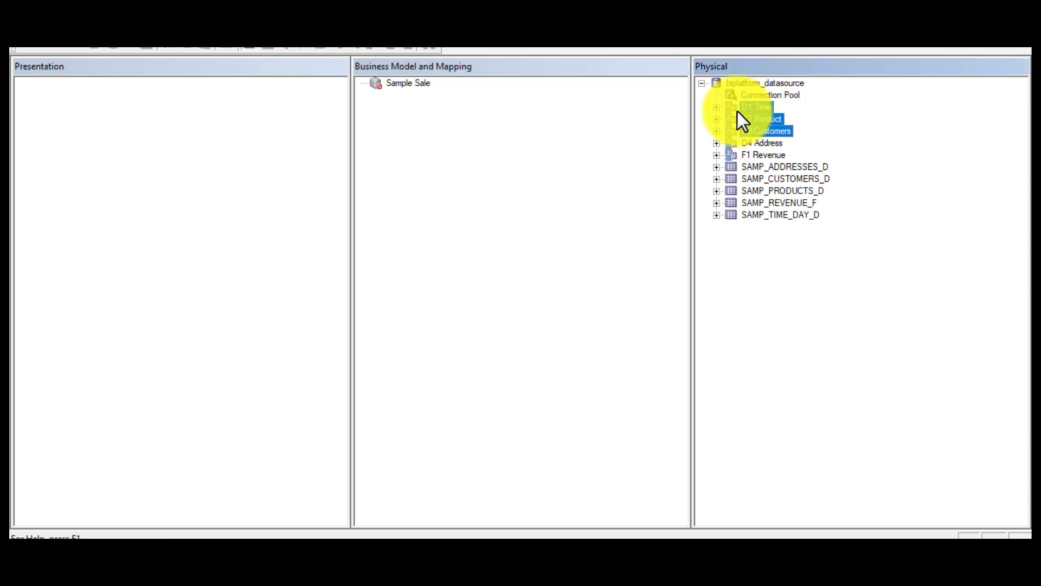
left_click(737, 155, "ctrl")
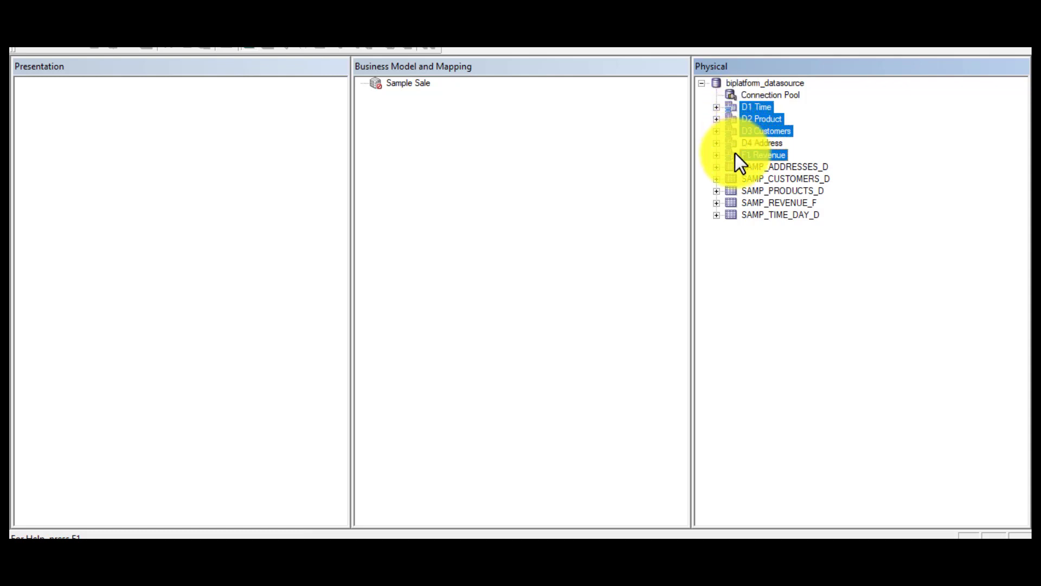
mouse_move(755, 123)
left_click_drag(713, 135, 379, 87)
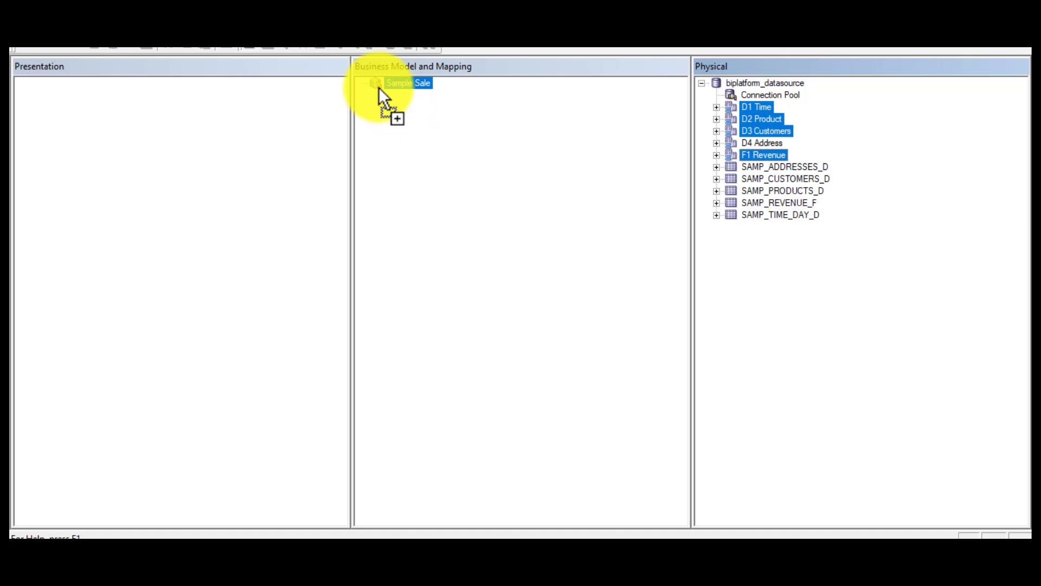
left_click_drag(379, 86, 379, 87)
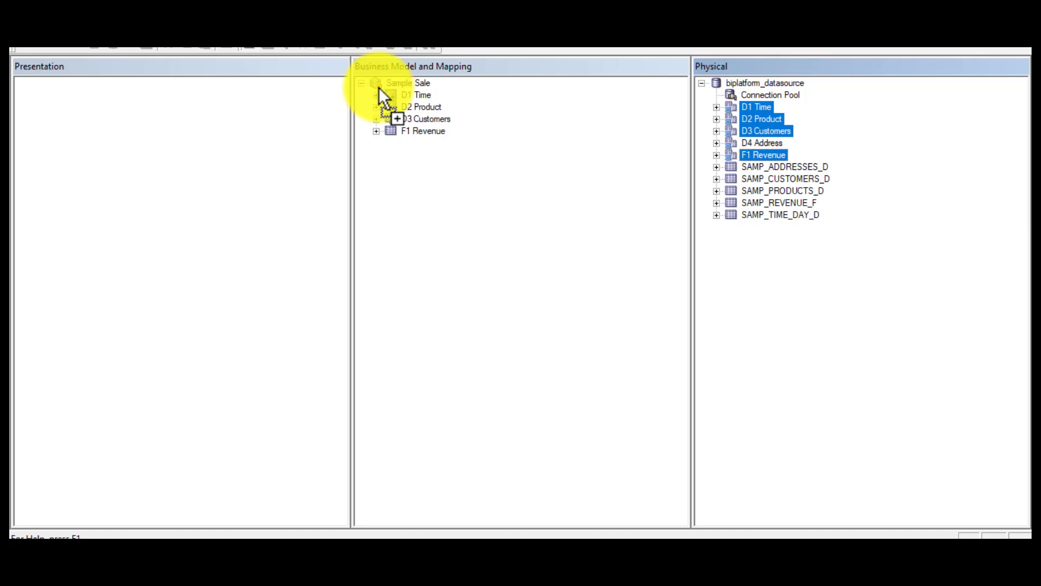
left_click(774, 271)
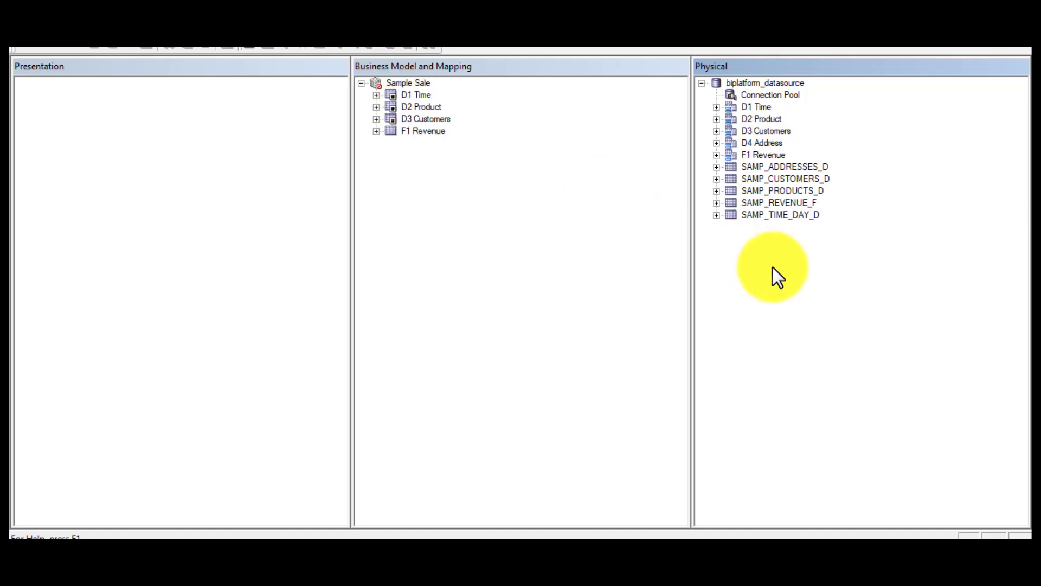
Step: Bring all five alias tables, including D4 Address, from the physical layer into the Sample Sale business model
mouse_move(779, 154)
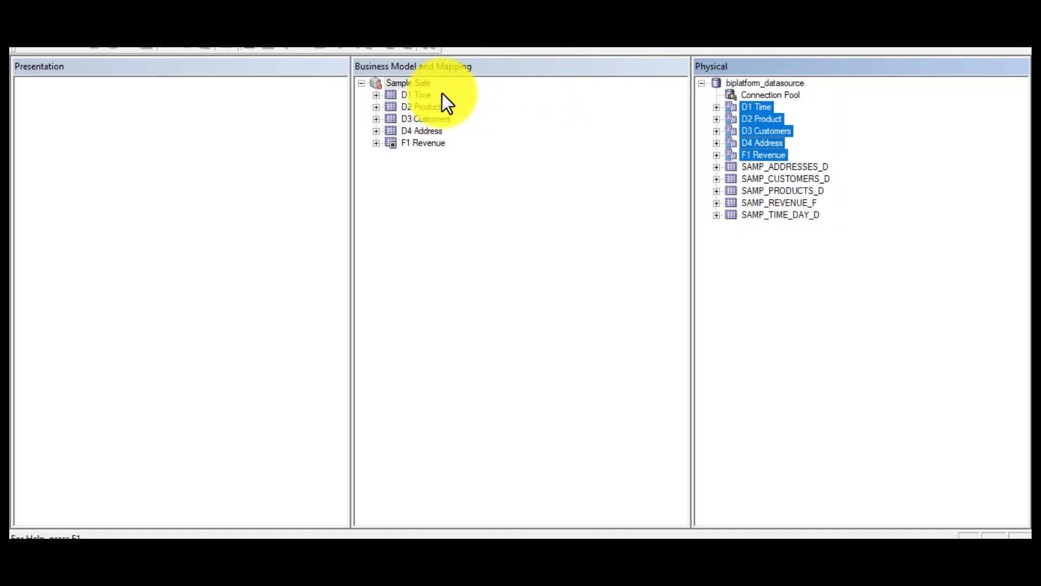
left_click(519, 196)
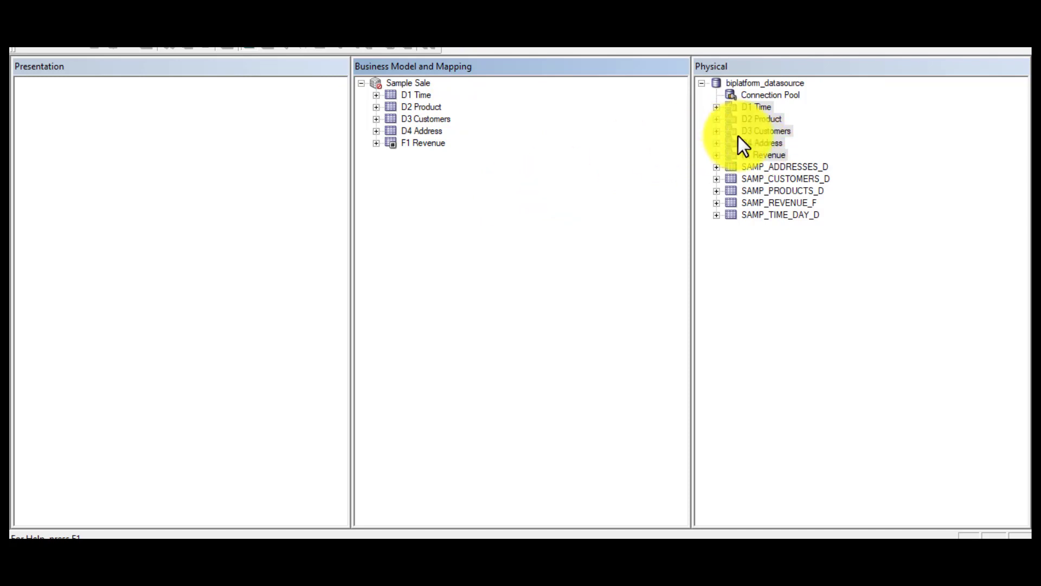
left_click_drag(738, 135, 411, 86)
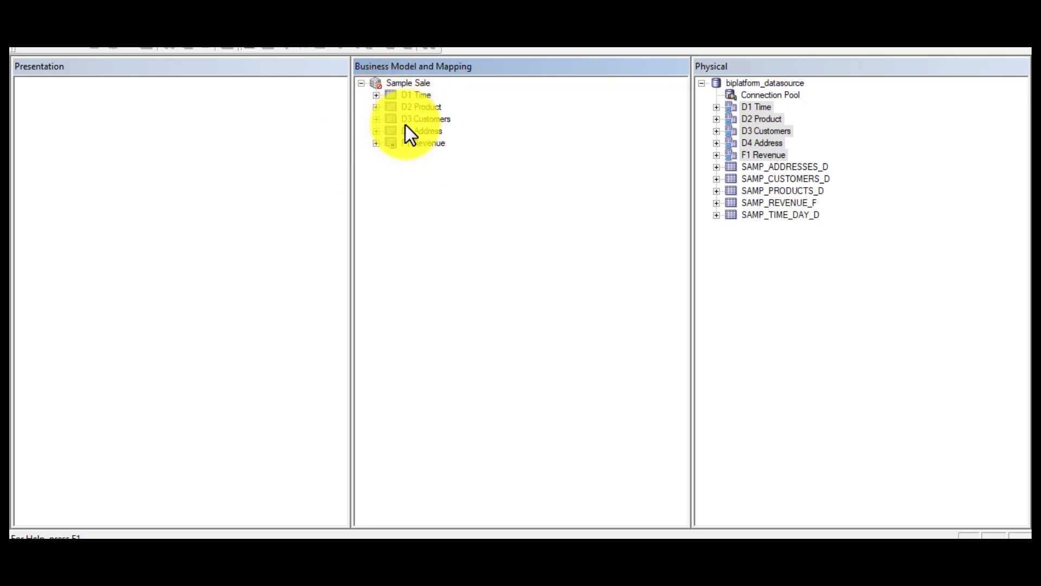
Step: Open the D1 Time logical table source in the Sample Sale model and review its logical-to-physical column mapping
left_click(378, 96)
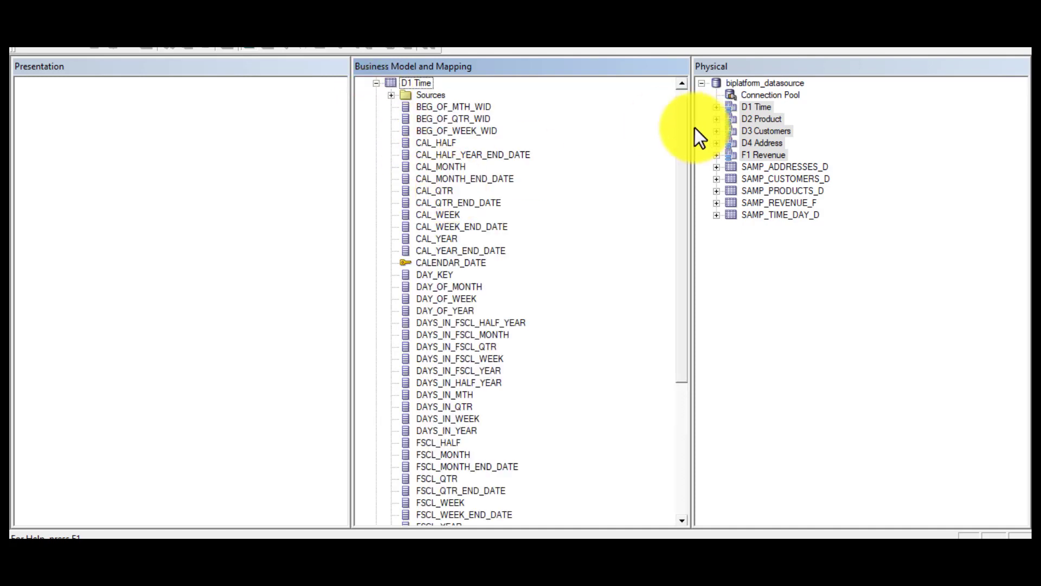
mouse_move(683, 130)
left_mouse_down()
mouse_move(682, 250)
mouse_move(681, 126)
left_mouse_up()
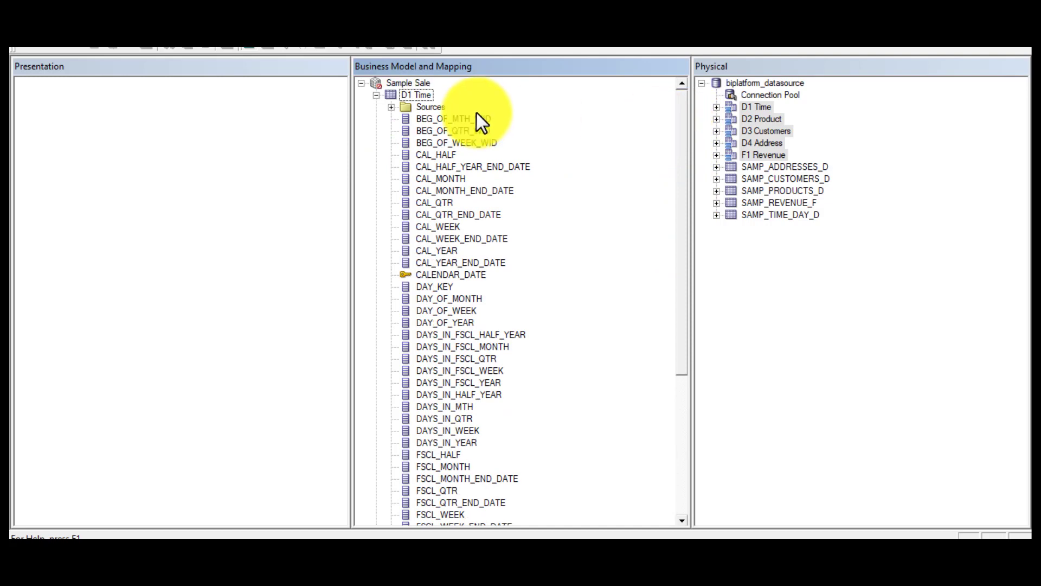
left_click(391, 108)
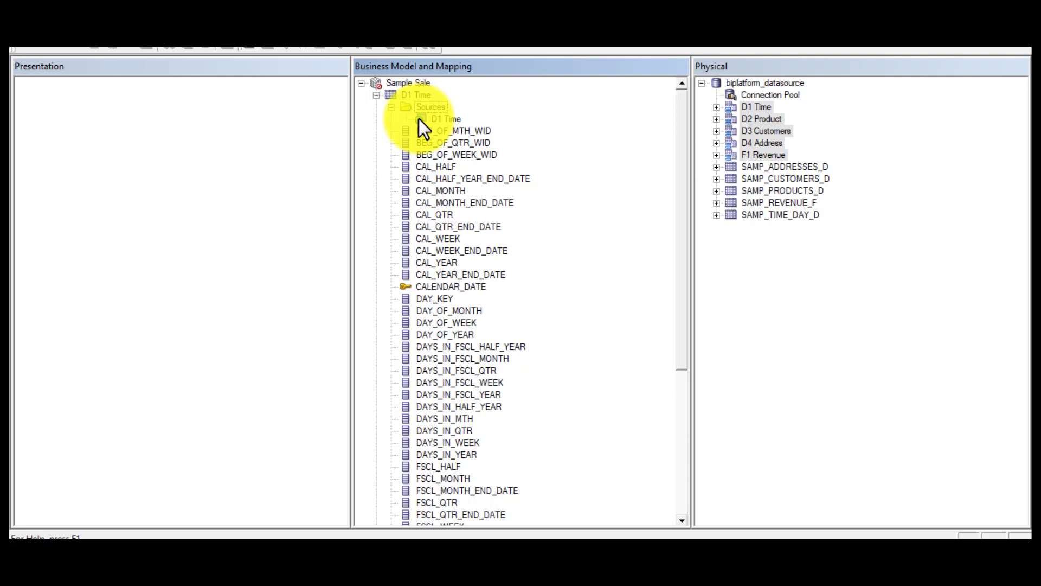
double_click(419, 119)
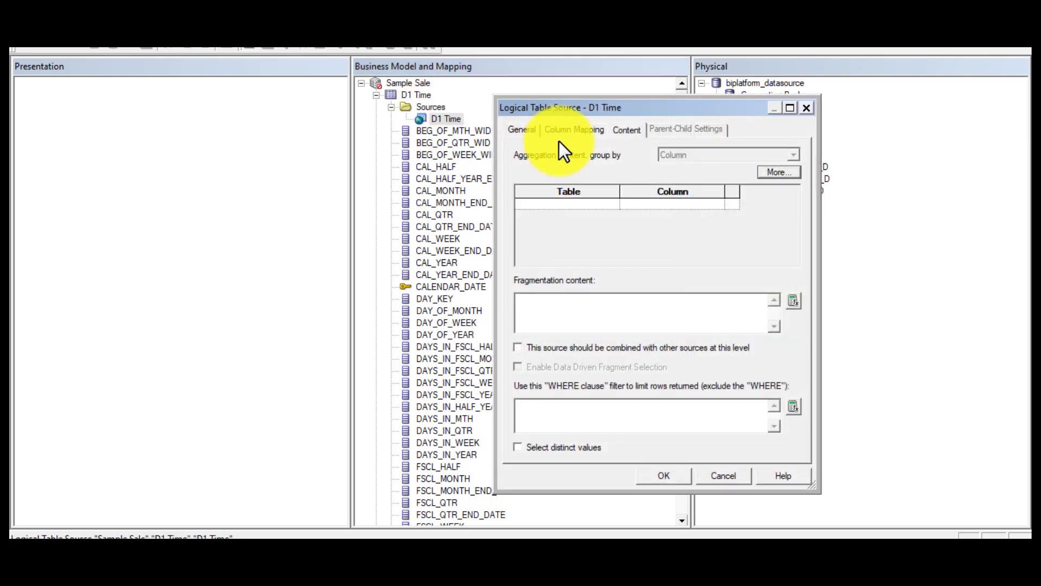
left_click(533, 134)
left_click(564, 129)
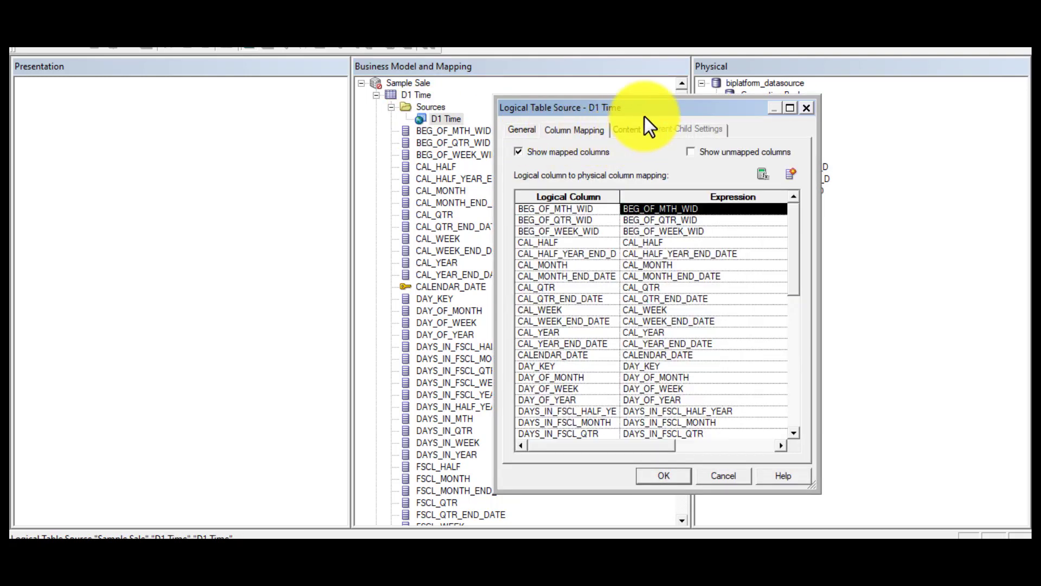
left_click_drag(647, 109, 602, 80)
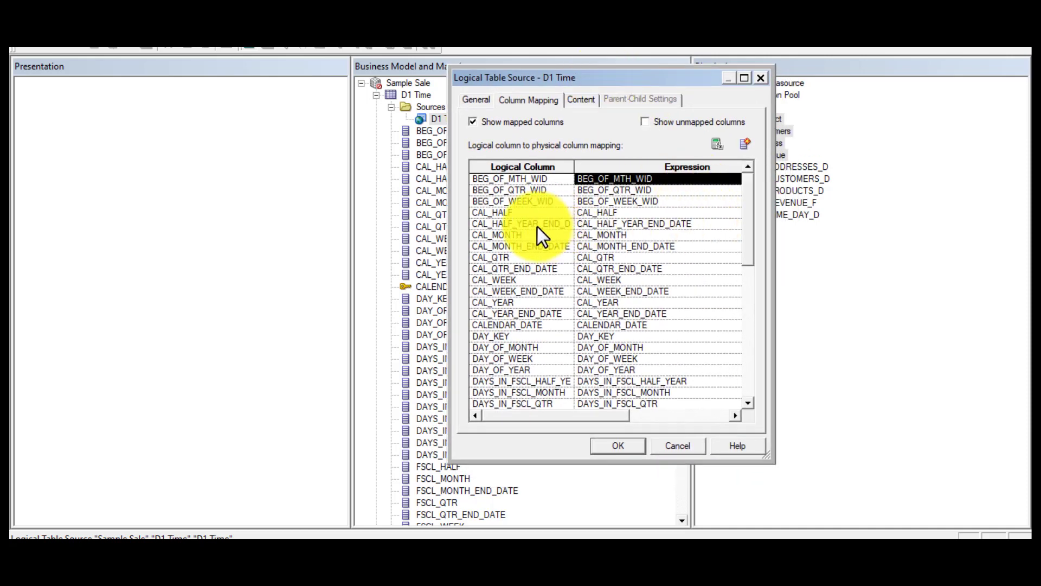
left_click_drag(750, 207, 736, 182)
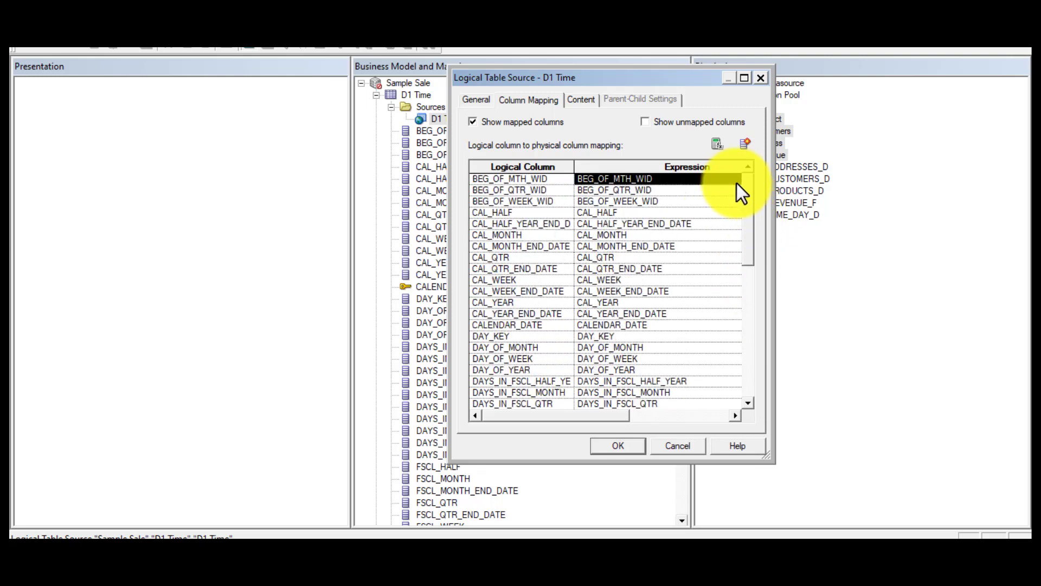
Step: Compare the mapped and unmapped columns of the D1 Time source, check their expressions and physical table, and close it without changes
left_click(653, 125)
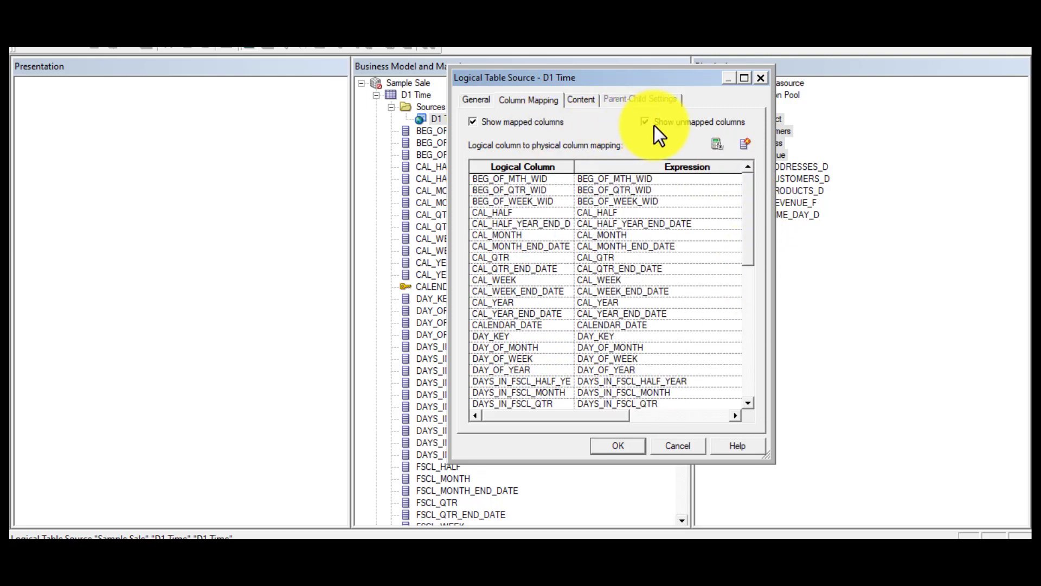
left_click(473, 123)
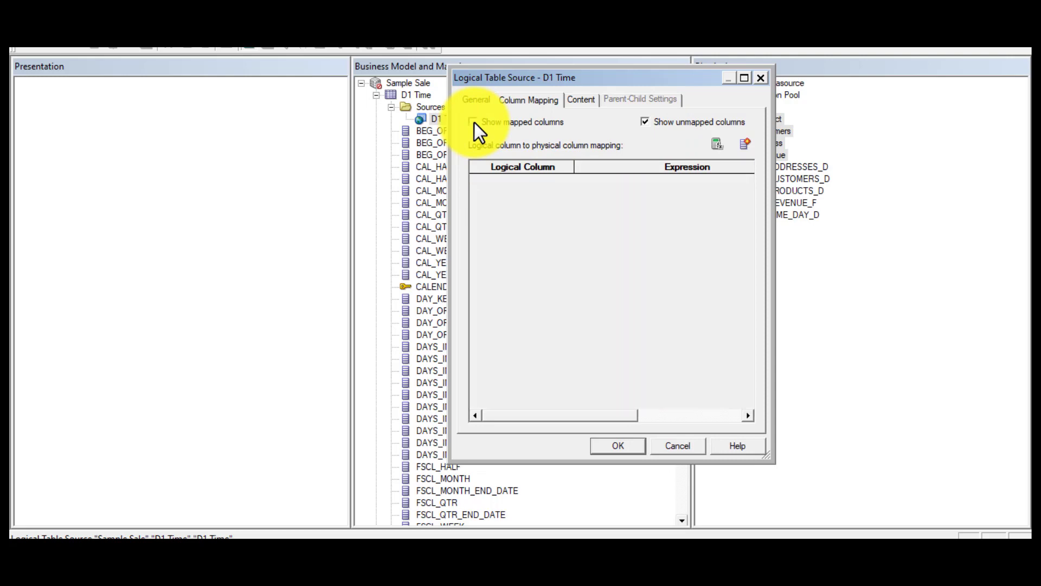
left_click(474, 123)
left_click(646, 122)
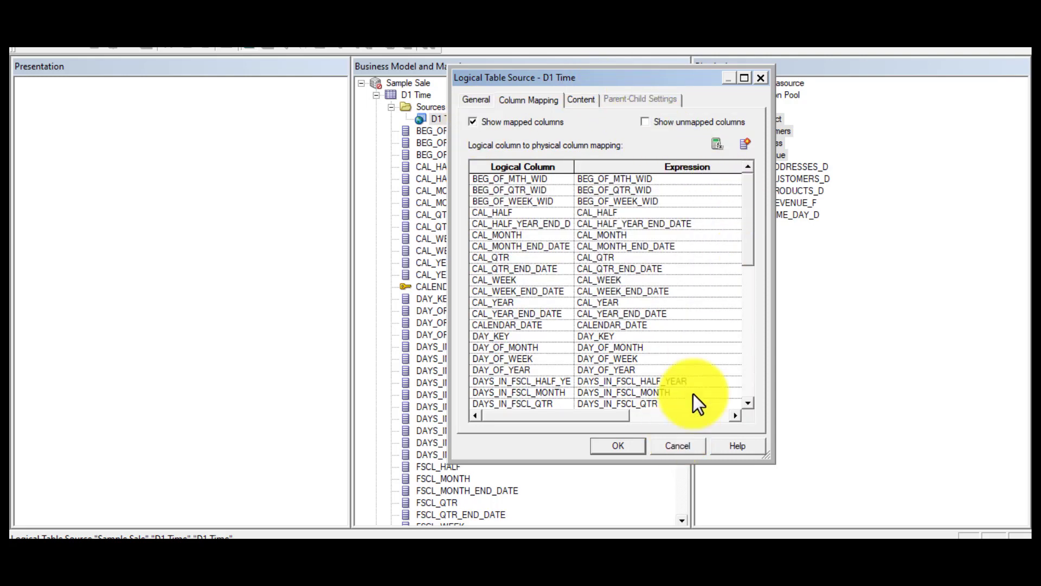
left_click(744, 212)
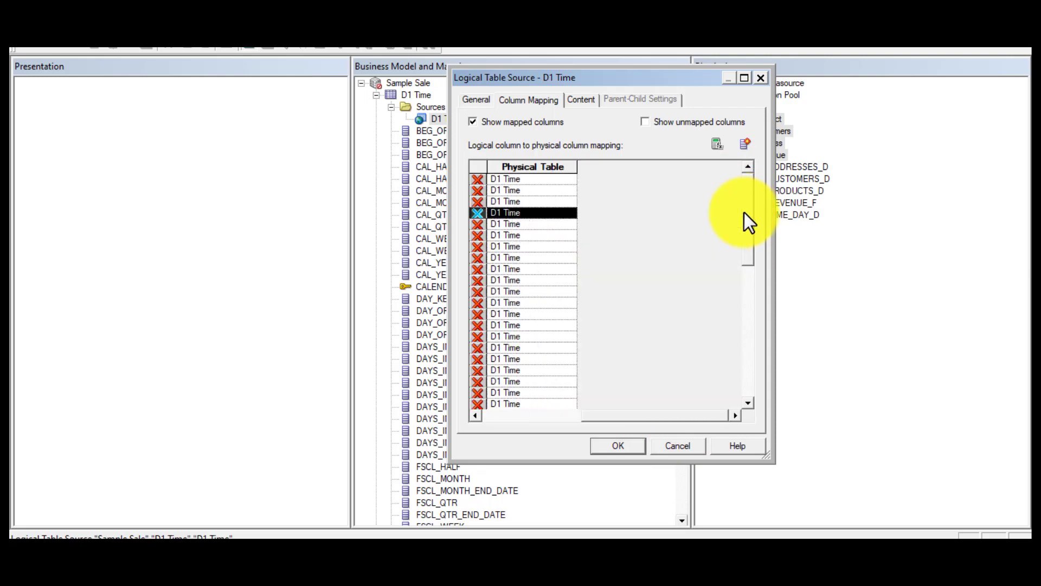
left_click_drag(601, 416, 627, 423)
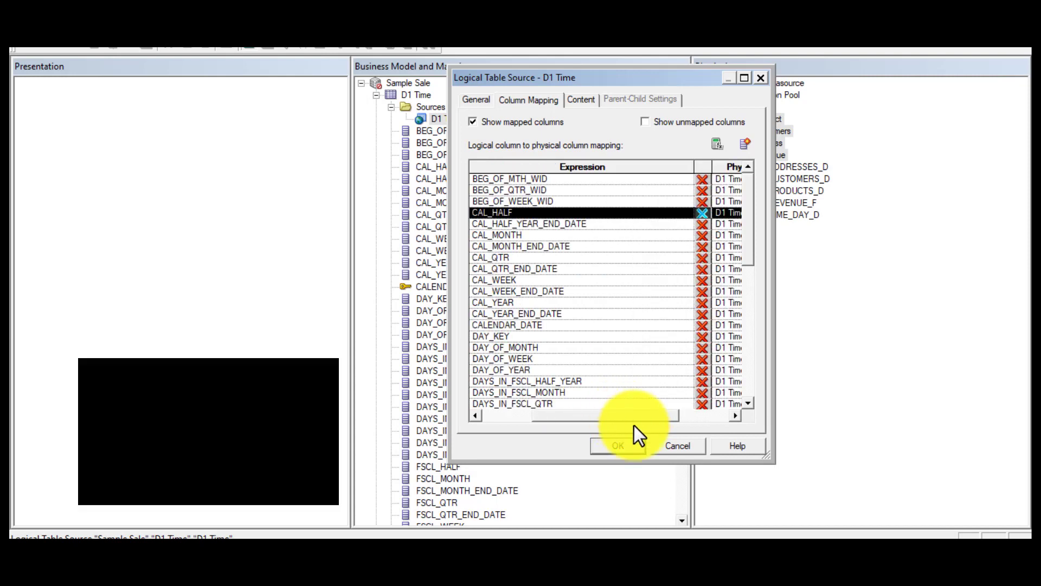
left_click(672, 448)
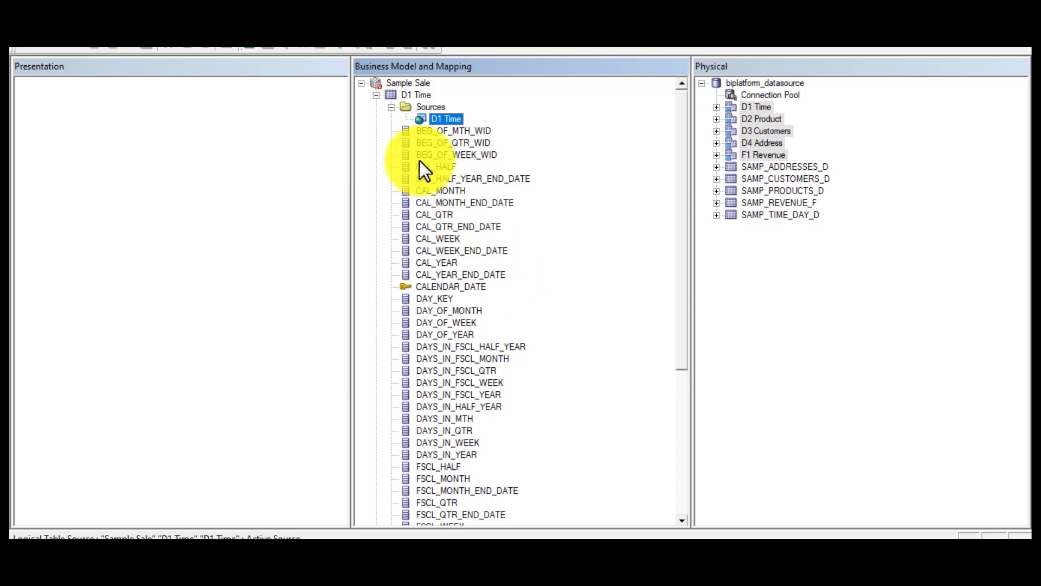
Step: Examine the CALENDAR_DATE key column and the sources folder of the D1 Time logical table, and collapse the table
left_click(391, 106)
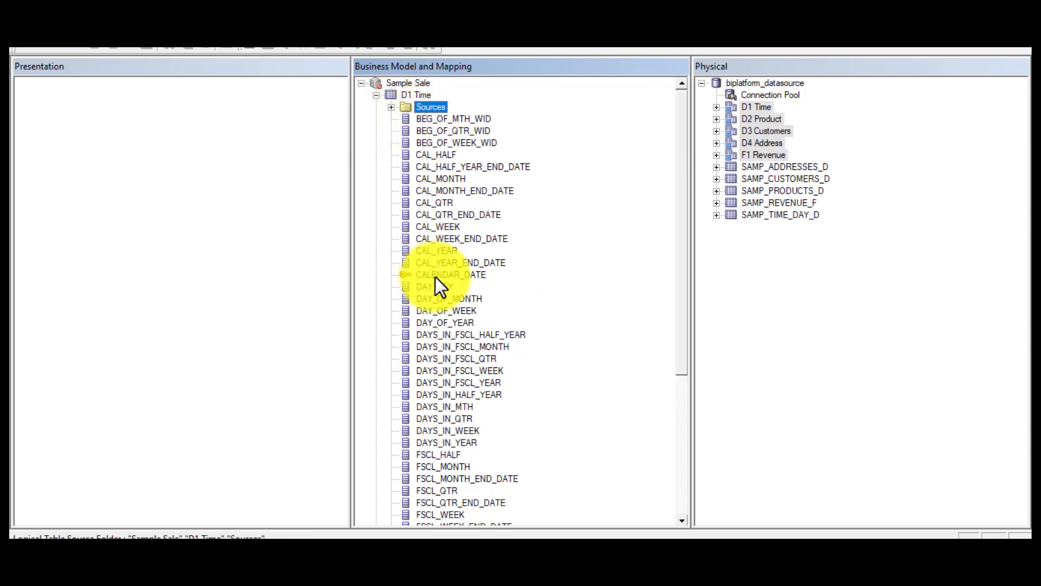
left_click(466, 276)
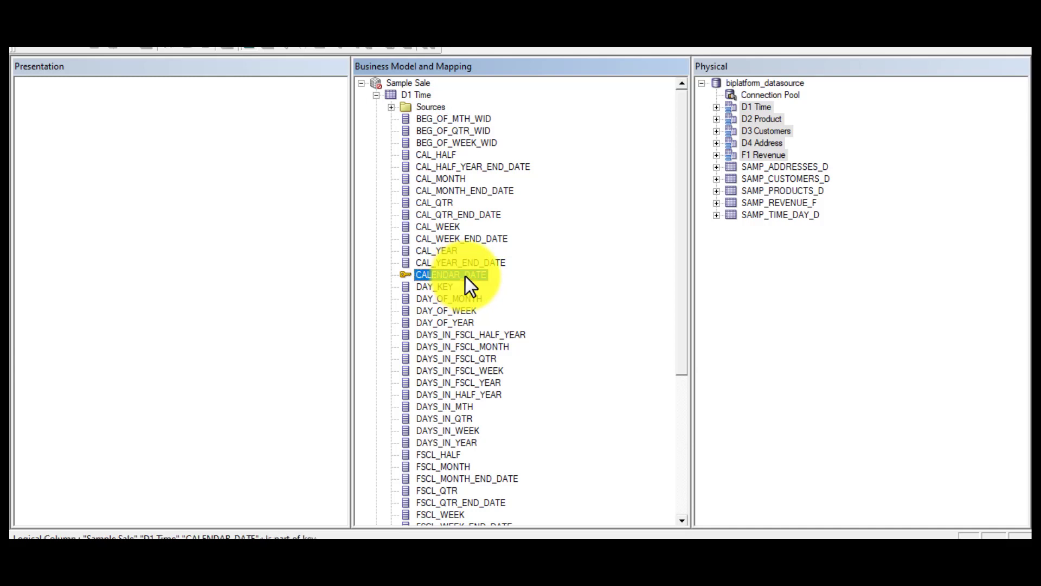
left_click(391, 108)
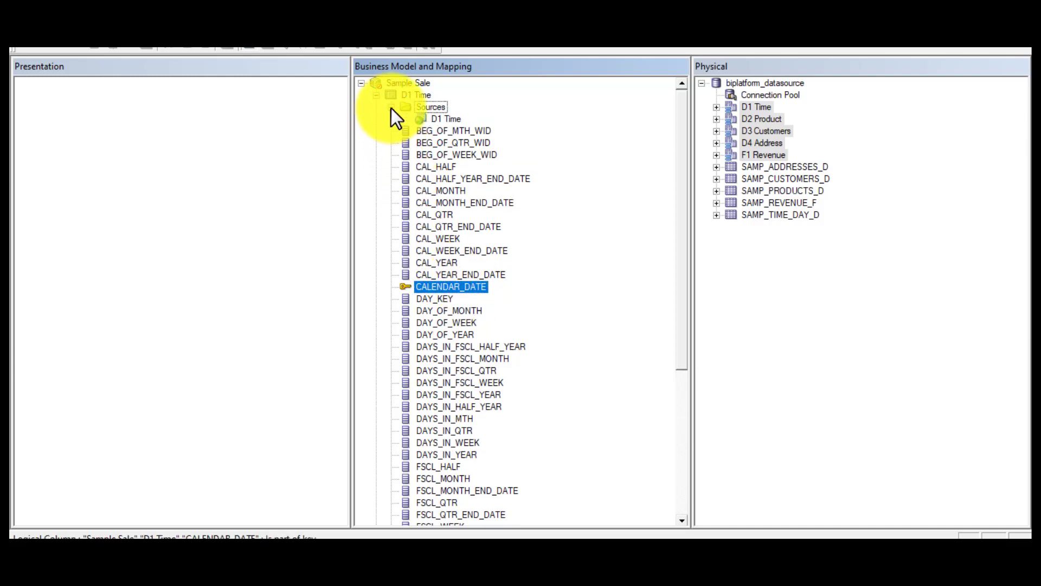
left_click(391, 108)
left_click(391, 108)
left_click(391, 108)
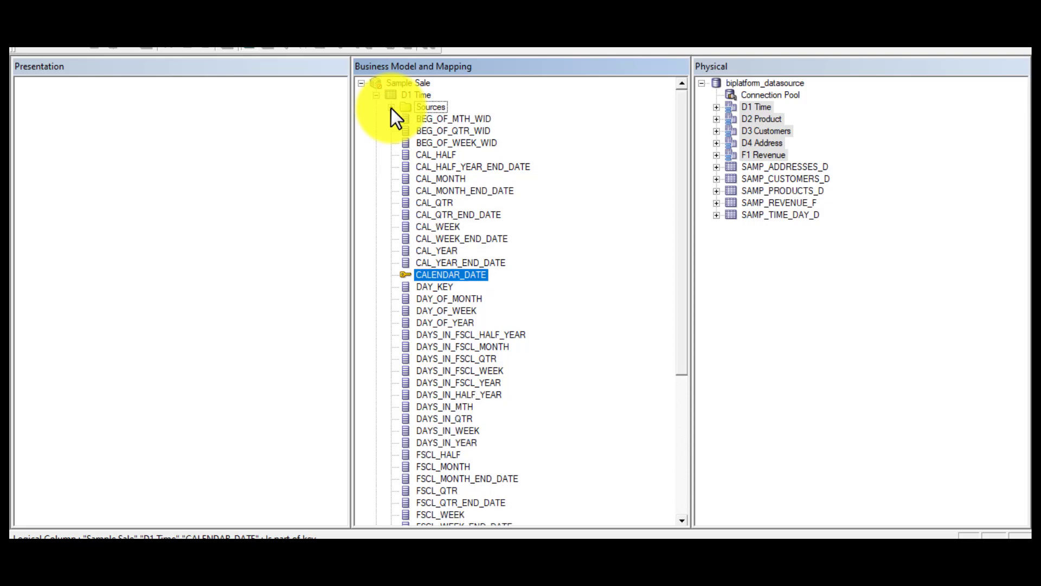
left_click(375, 96)
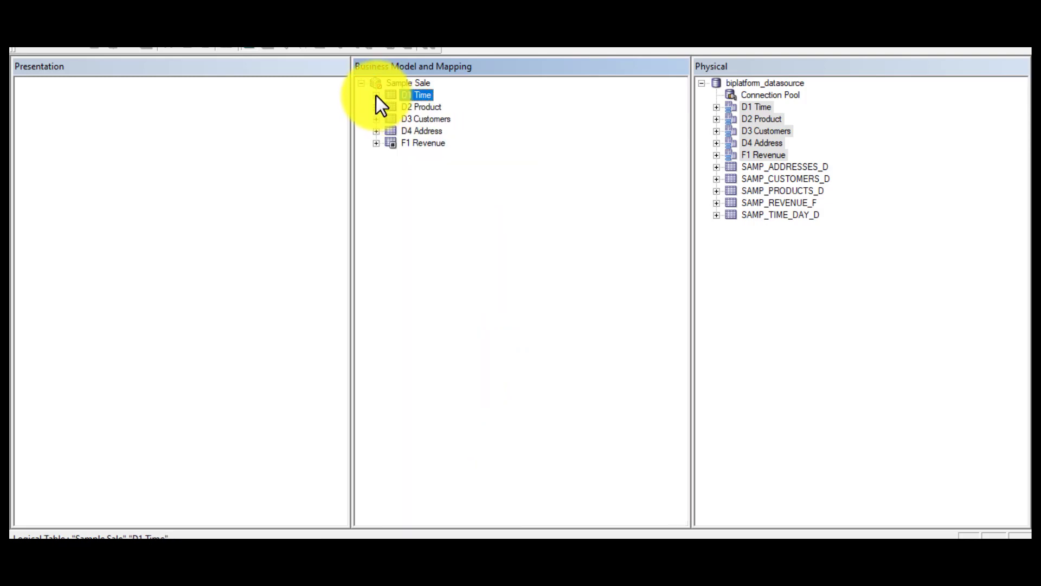
Step: Review the D2 Product logical table source's column mapping and general settings, discard the dialog, and collapse the table
left_click(377, 107)
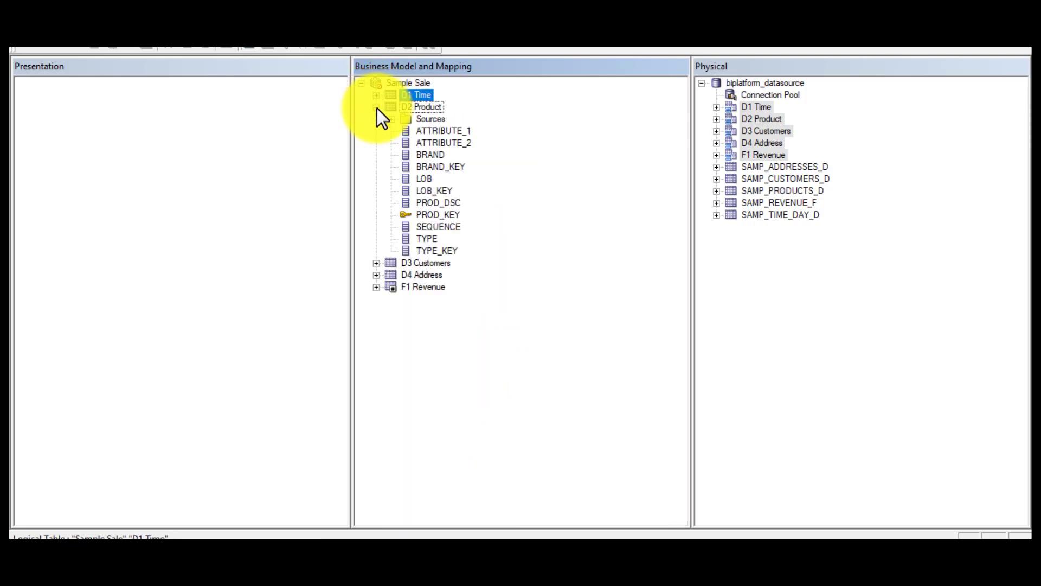
left_click(390, 119)
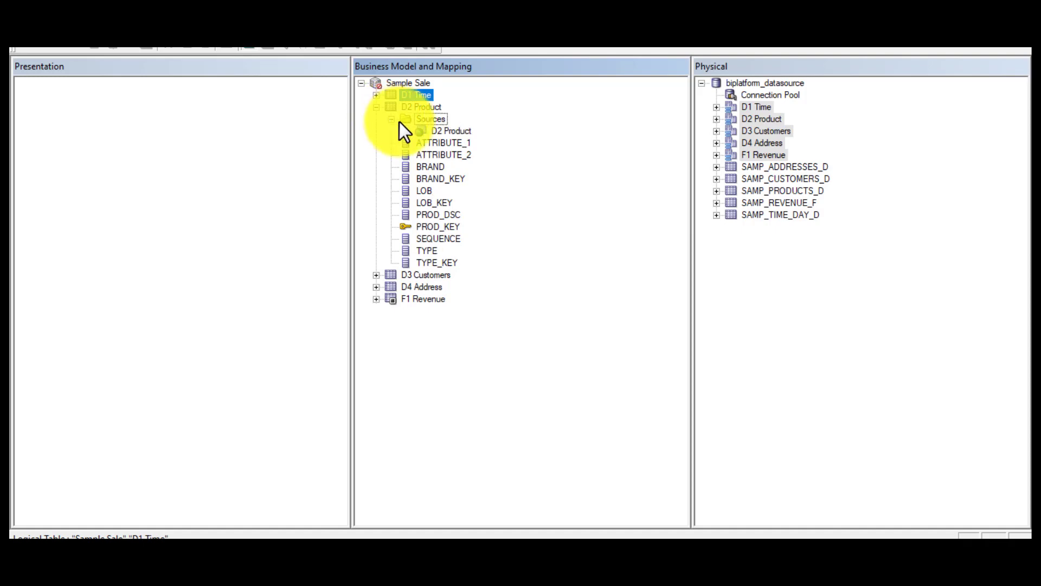
left_click(415, 129)
double_click(415, 130)
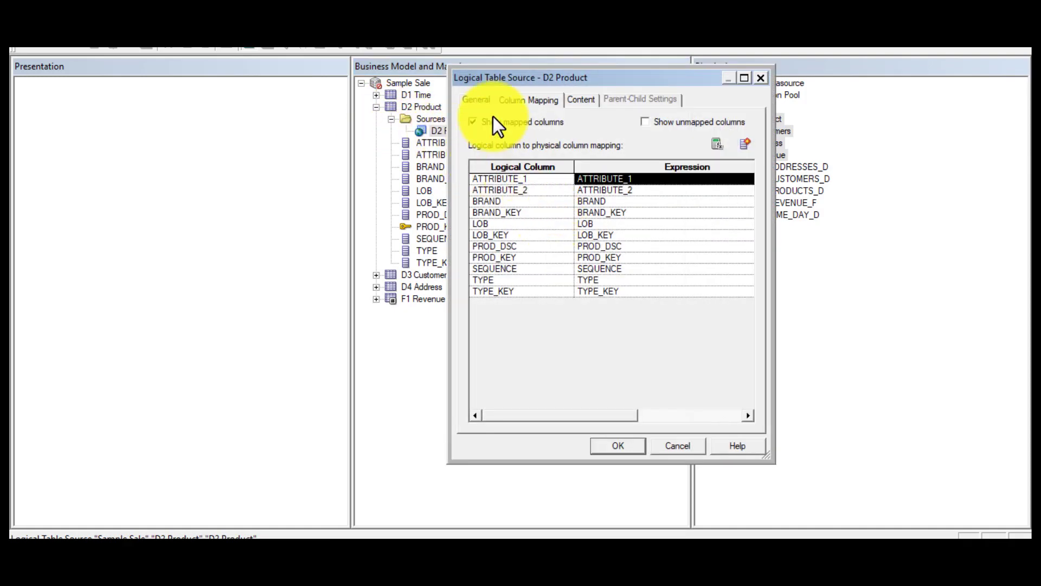
left_click(480, 98)
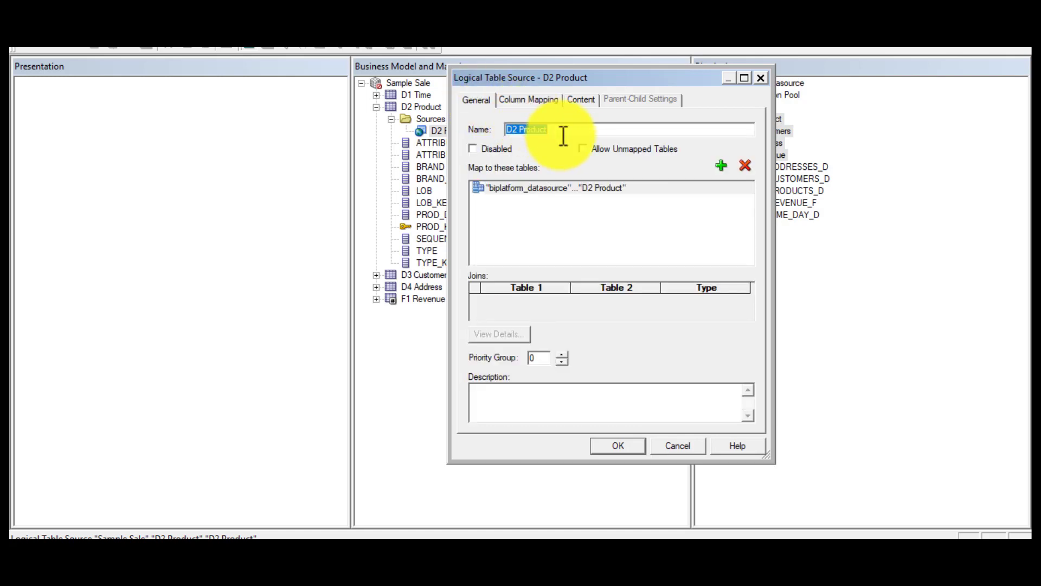
left_click(682, 441)
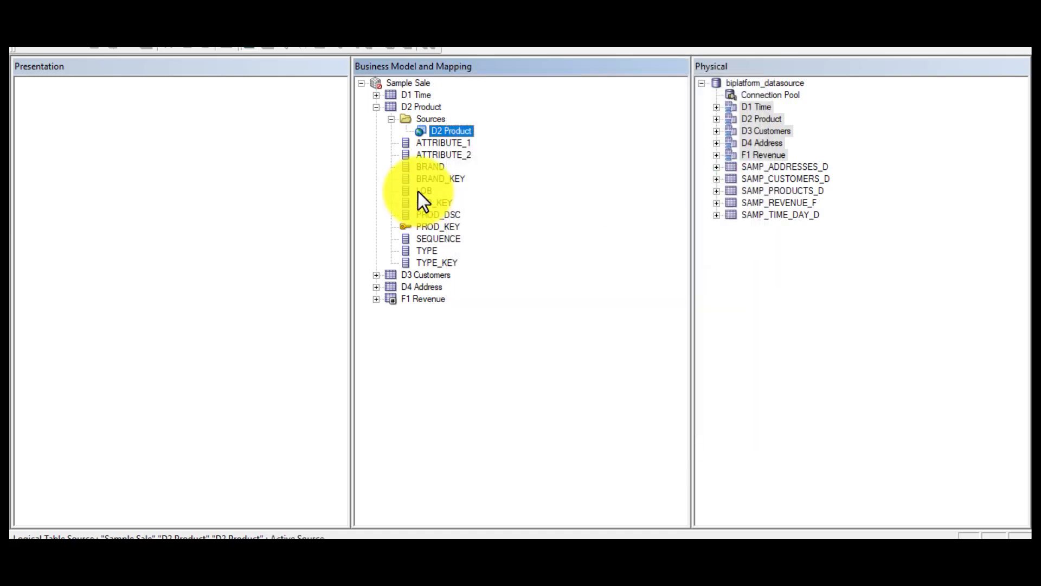
left_click(377, 108)
left_click(405, 94)
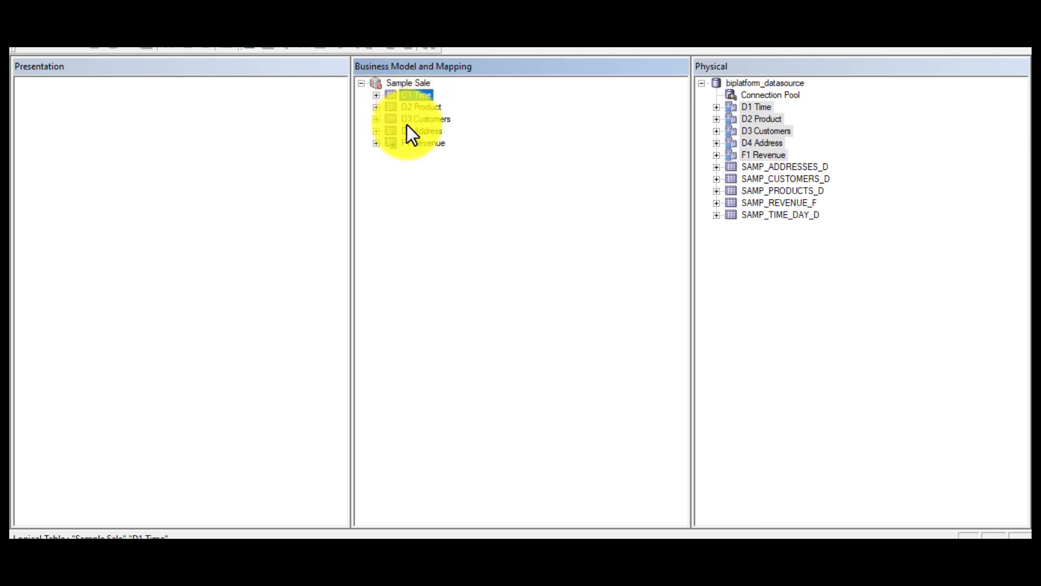
Step: Delete the D4 Address logical table from the Sample Sale business model
left_click(395, 132)
key("Delete")
key("Return")
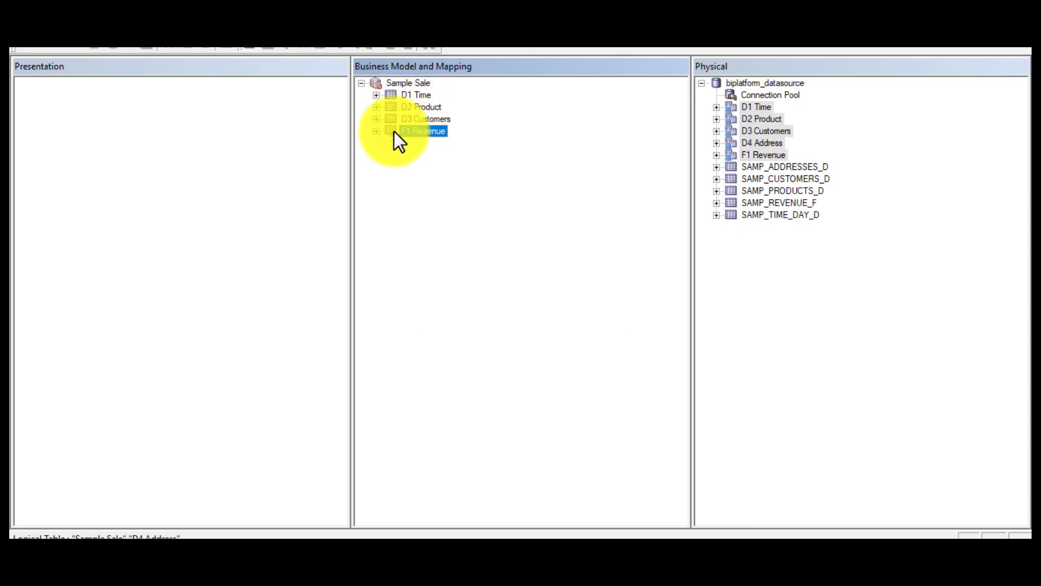
Step: Show a business model diagram of only the four remaining logical tables, fit it in view, and reposition F1 Revenue between the dimensions
key("shift+Up")
key("shift+Up")
key("shift+Up")
right_click(404, 126)
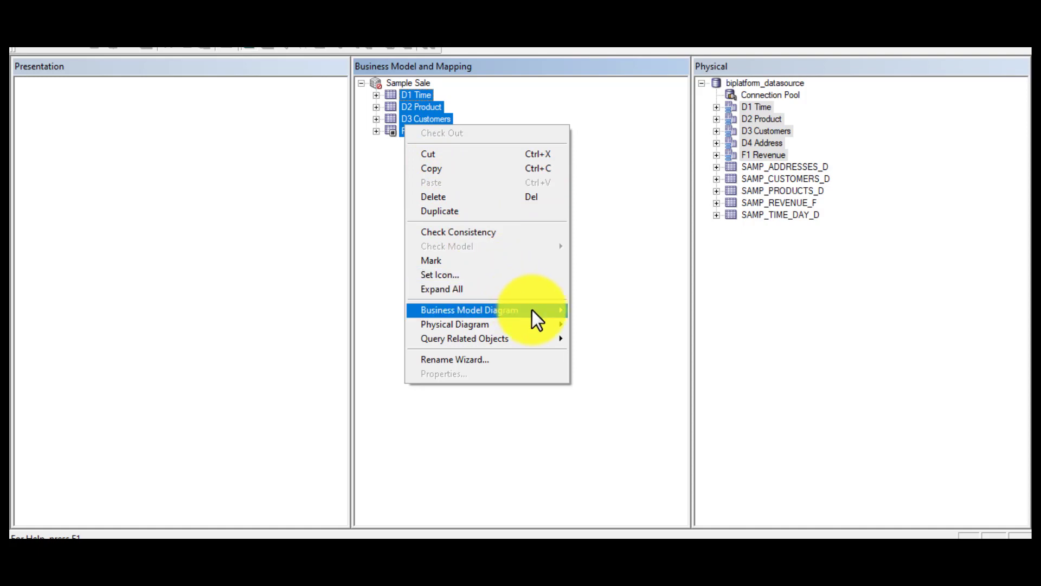
mouse_move(554, 308)
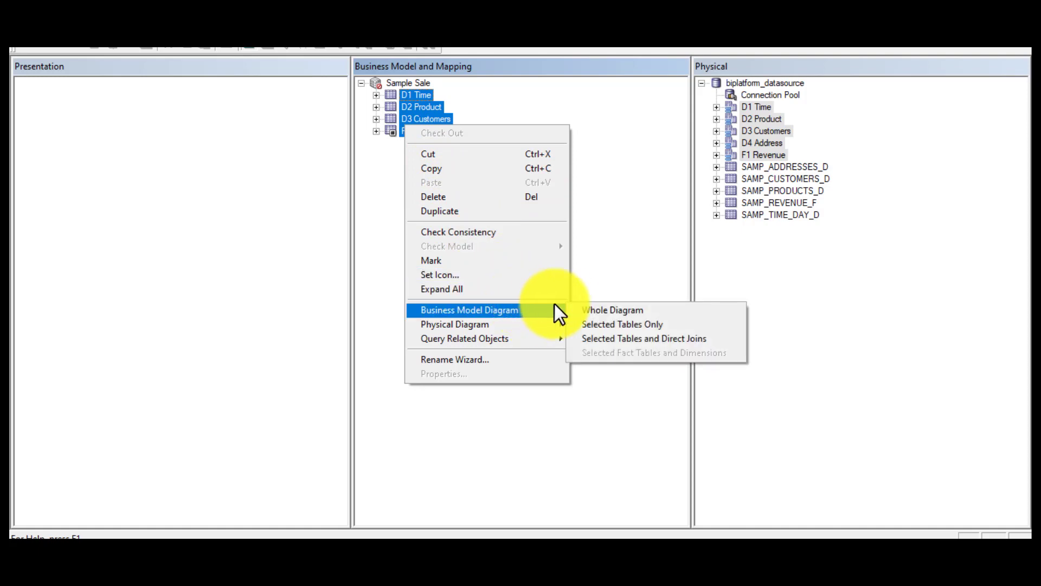
left_click(579, 321)
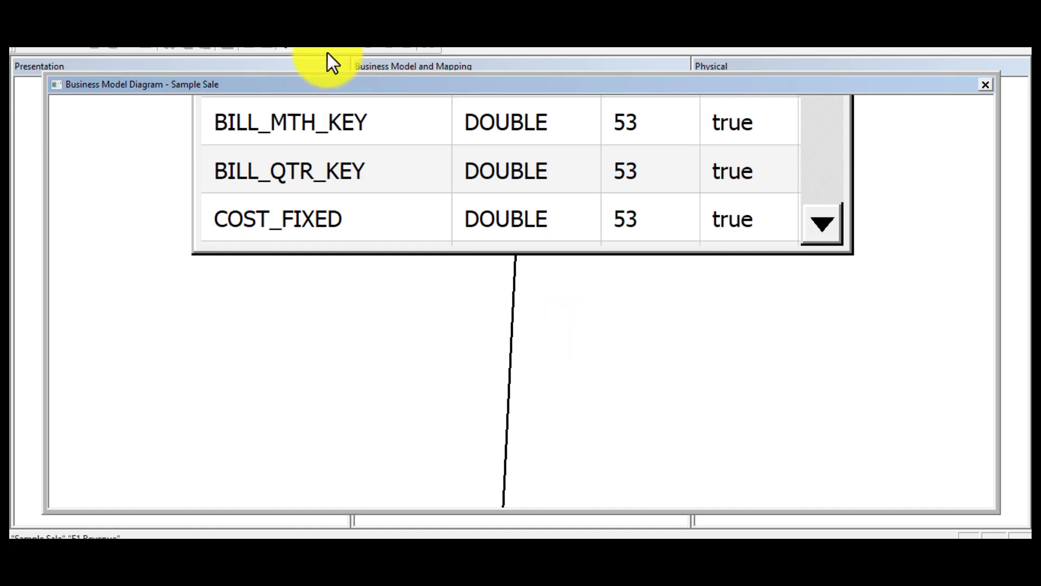
left_click(325, 45)
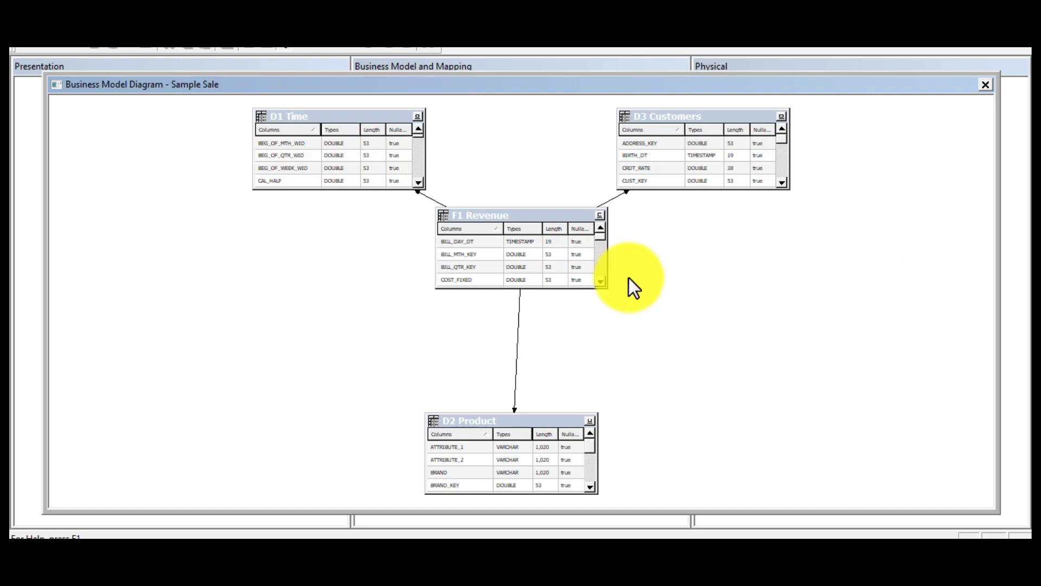
left_click_drag(529, 217, 607, 246)
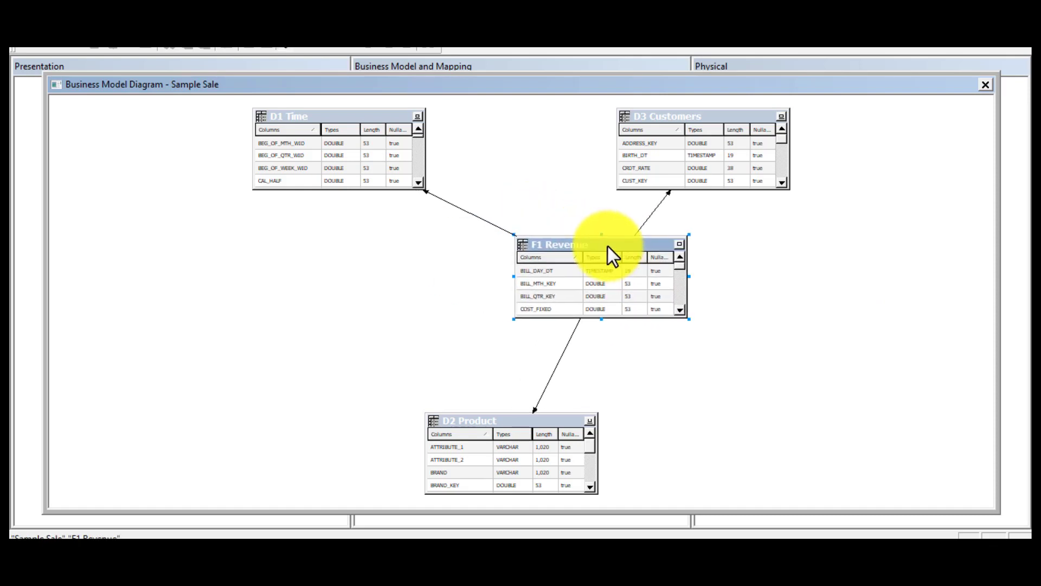
Step: Inspect the logical join between F1 Revenue and D2 Product, including its cardinality and expression, and close the join and diagram without changes
double_click(575, 328)
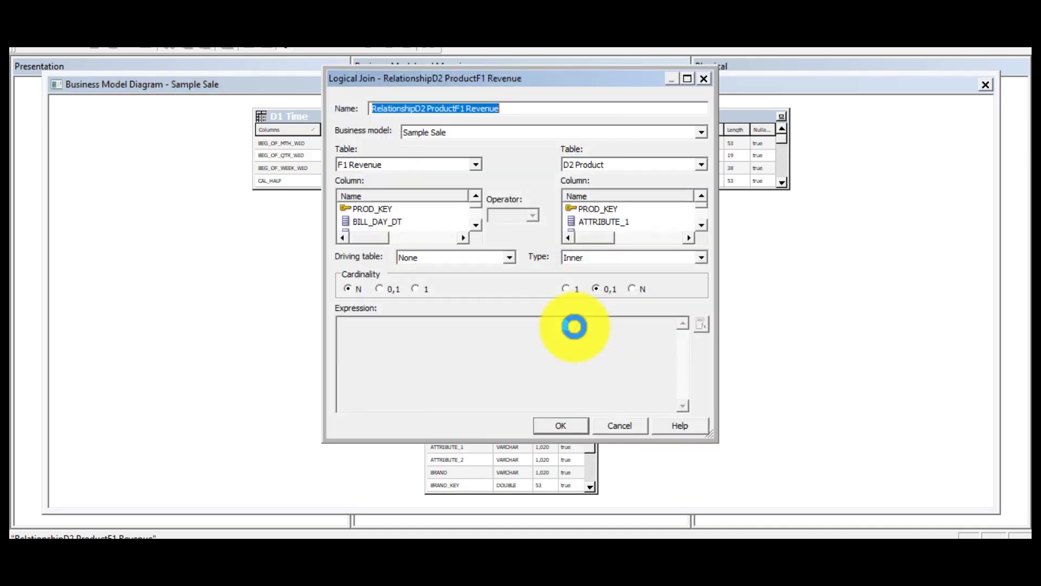
left_click(351, 331)
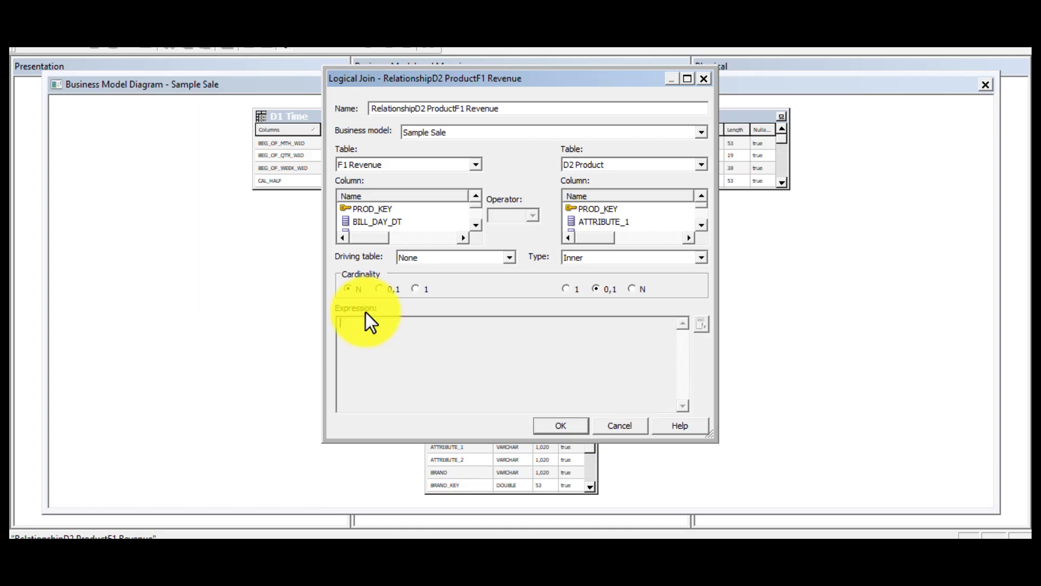
left_click(621, 423)
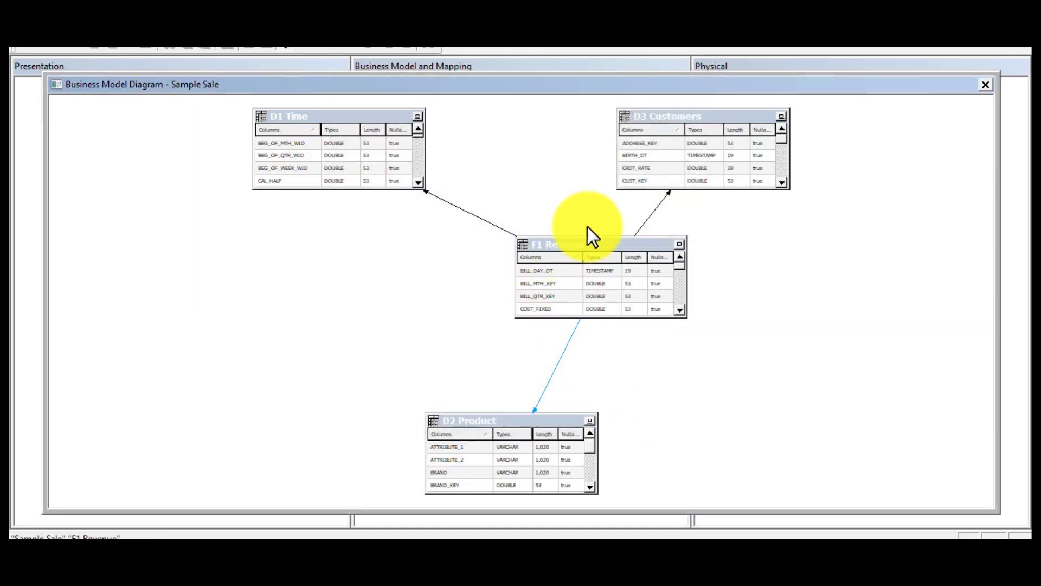
left_click(986, 85)
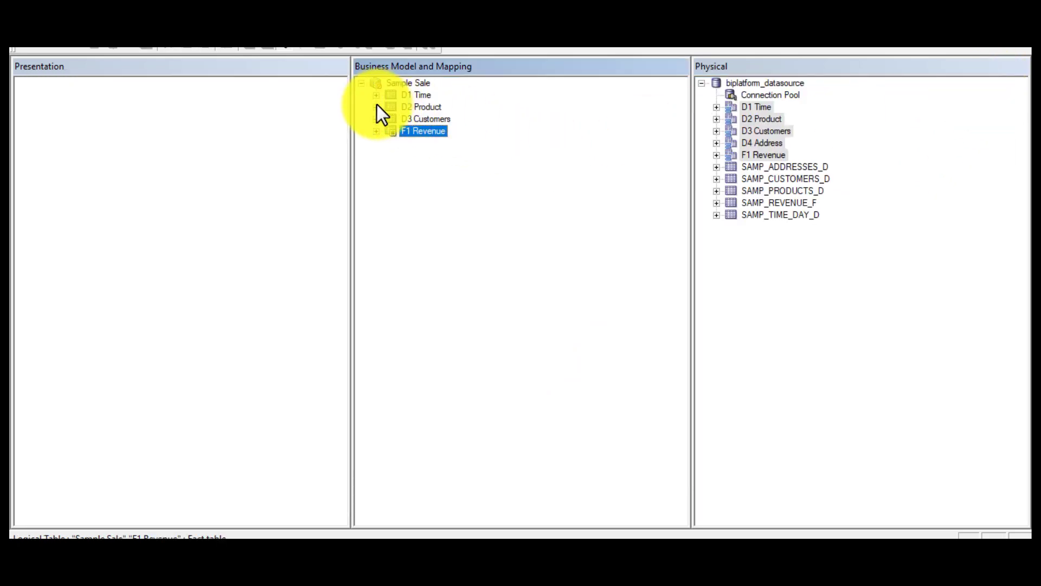
Step: Review the column mapping of the D3 Customers logical table source, discard the dialog, and collapse the table
left_click(386, 119)
left_click(377, 119)
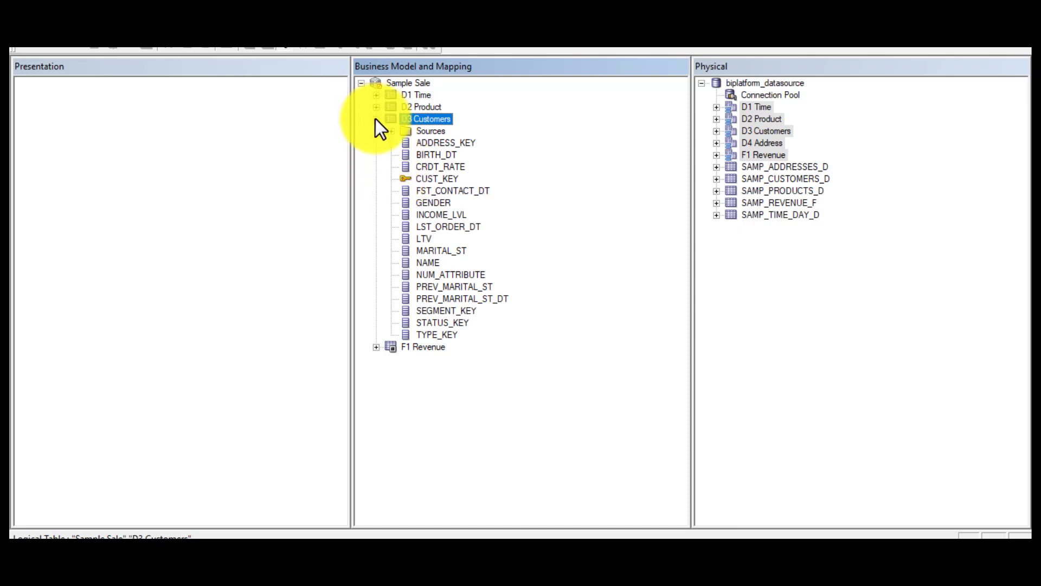
left_click(390, 130)
double_click(416, 141)
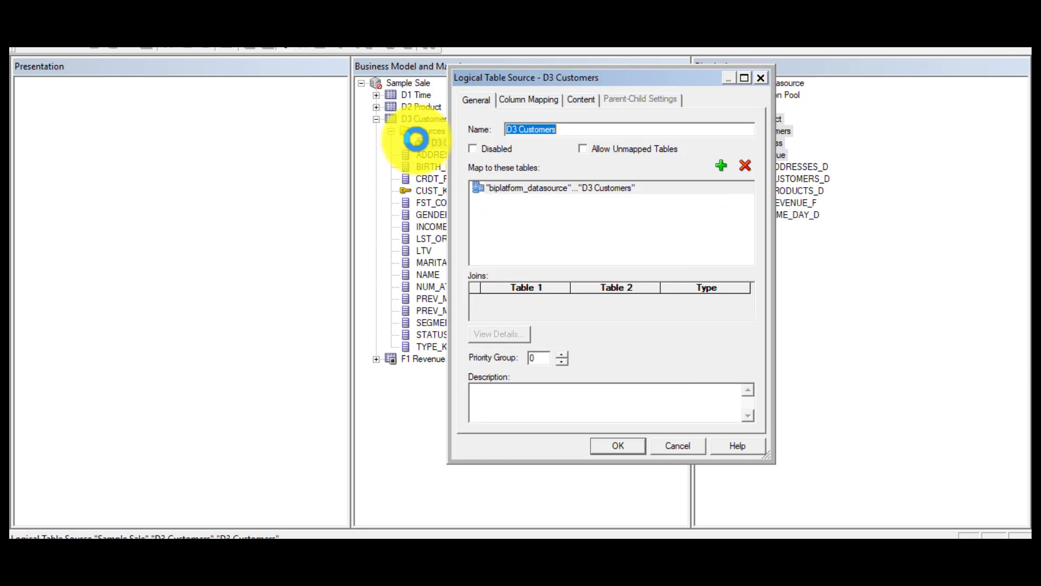
left_click(522, 99)
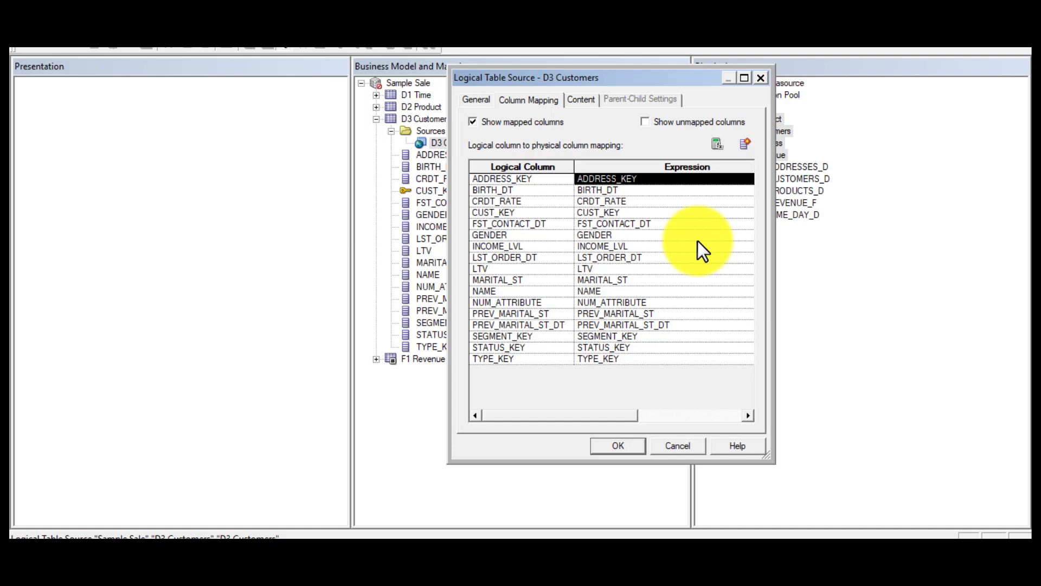
left_click(672, 445)
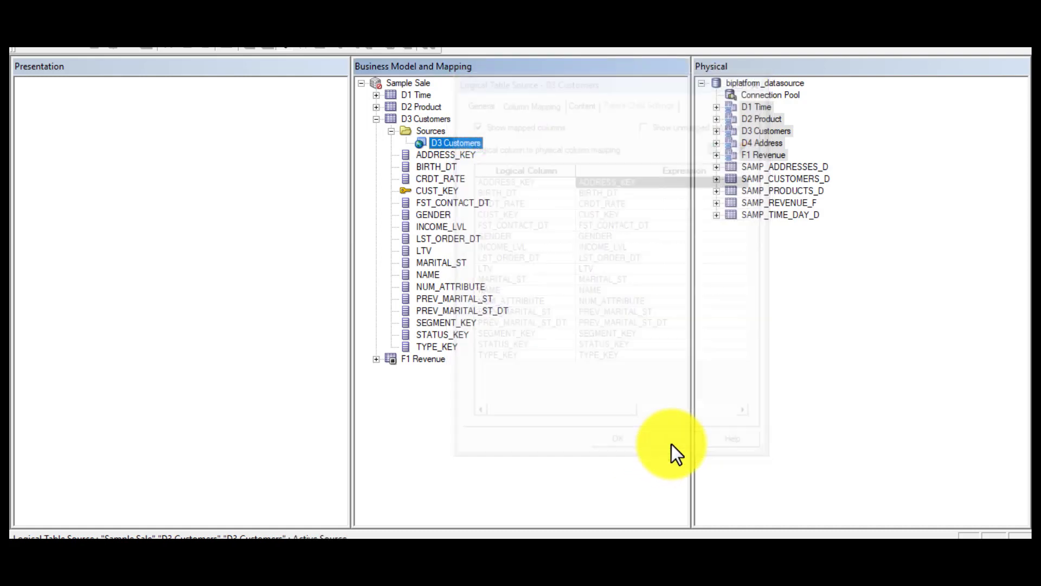
left_click(377, 118)
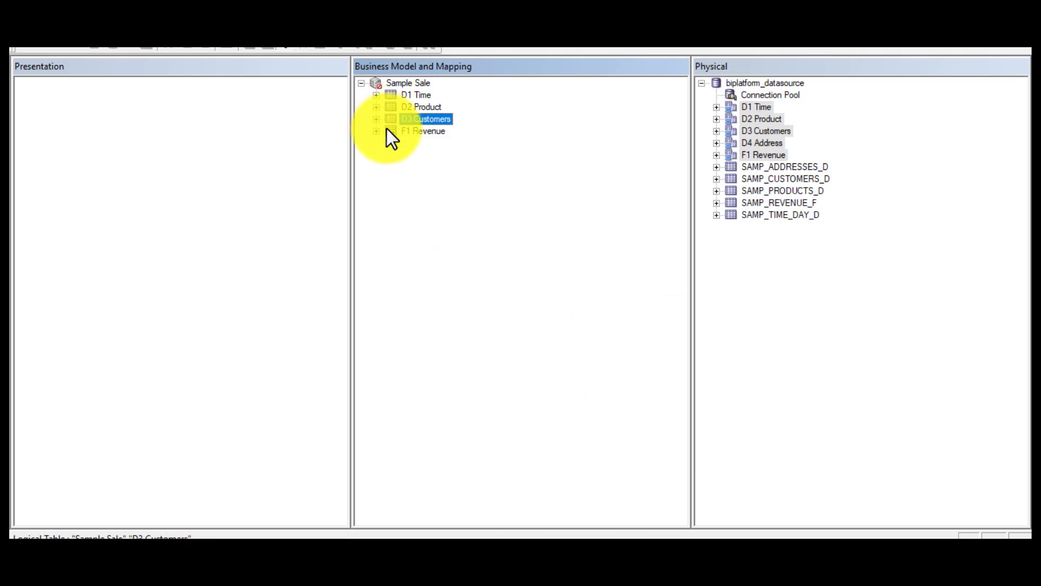
Step: Review the column mapping of the F1 Revenue logical table source, discard the dialog, and collapse the table
left_click(385, 130)
left_click(376, 131)
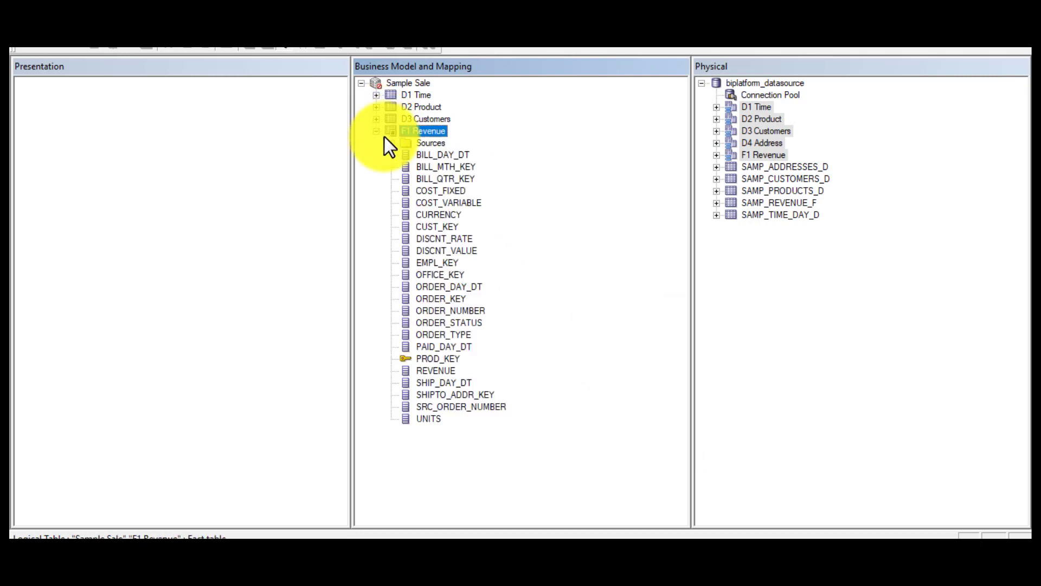
left_click(390, 142)
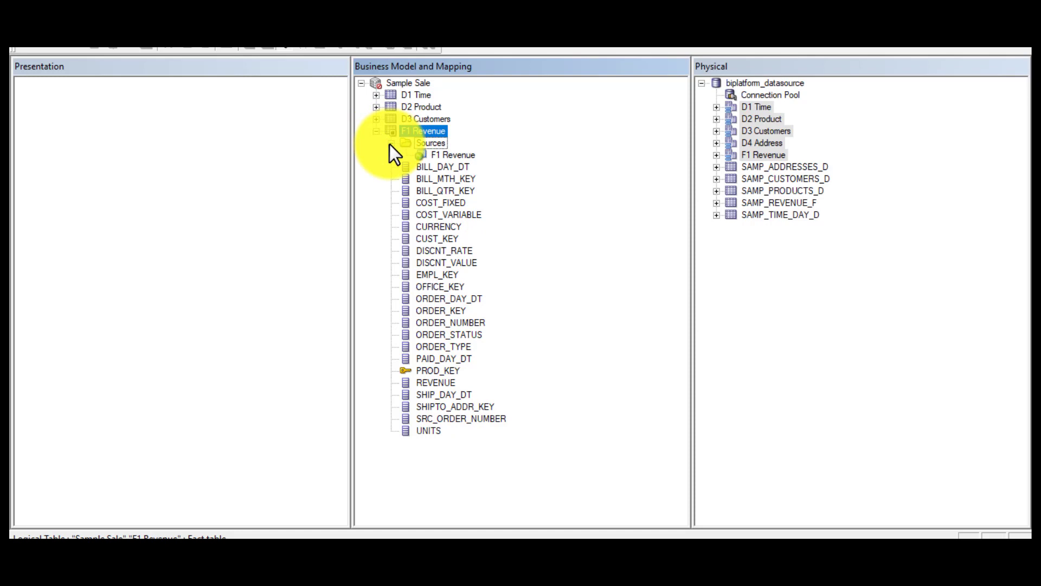
double_click(422, 154)
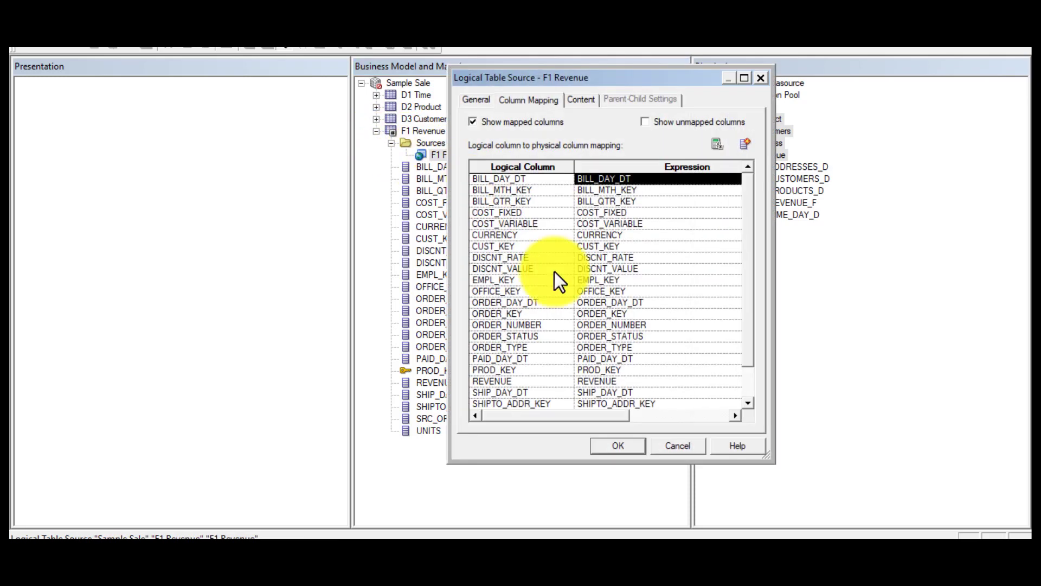
left_click(681, 450)
left_click(390, 143)
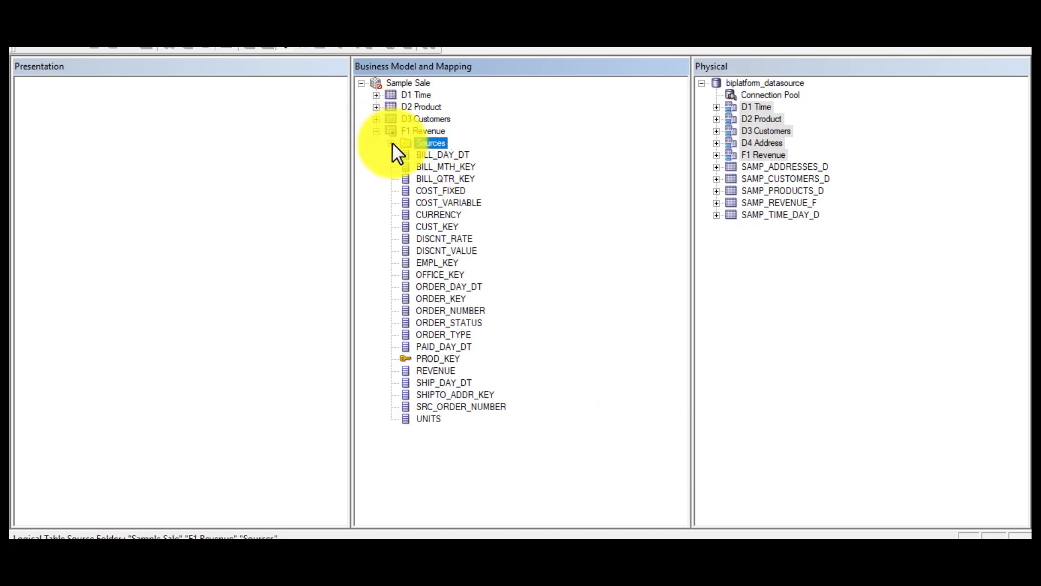
left_click(376, 131)
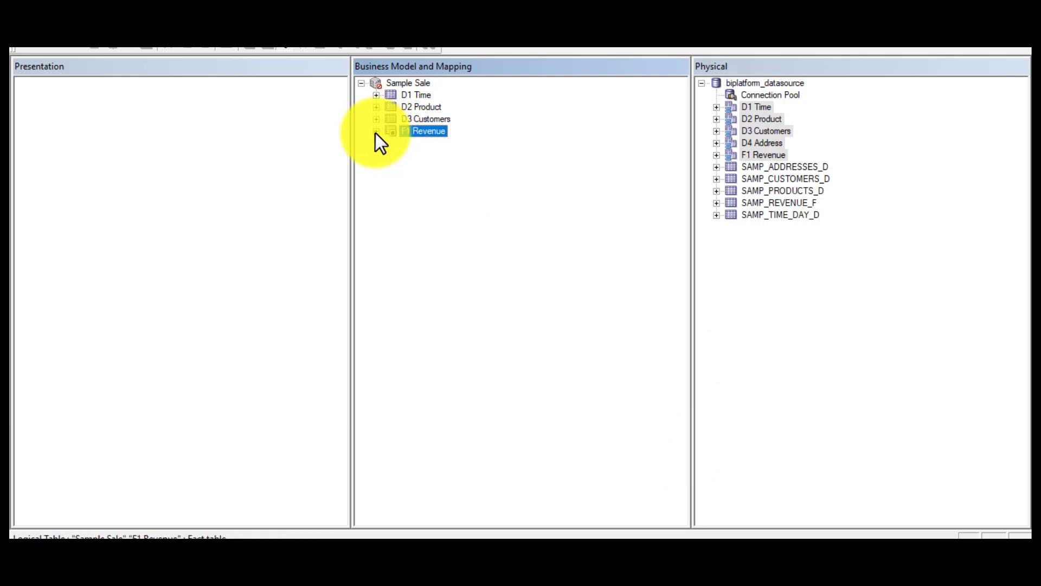
left_click(376, 131)
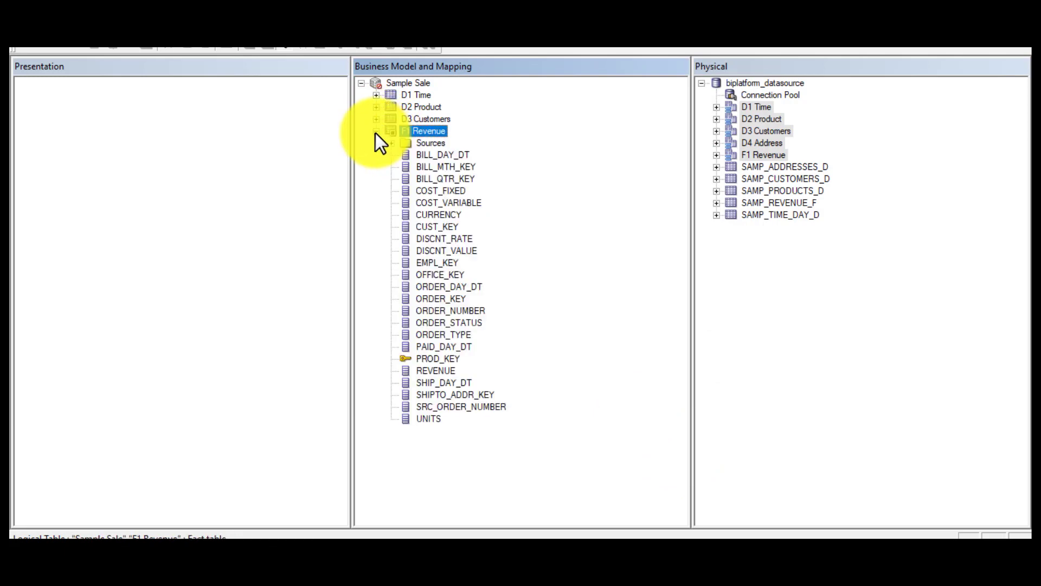
left_click(376, 131)
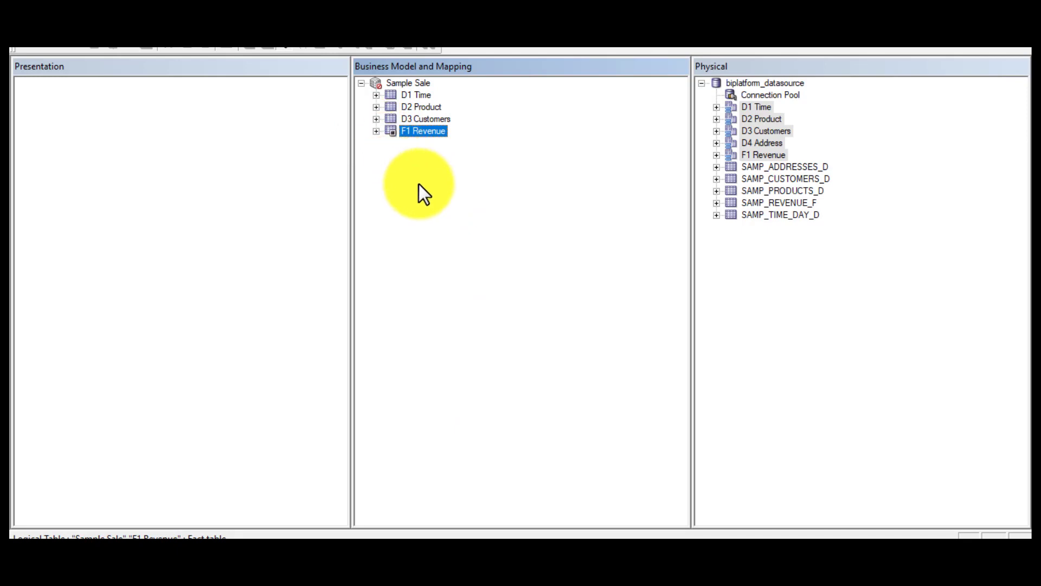
Step: Expand the D1 Time logical table in the Sample Sale business model to show its columns
left_click(787, 333)
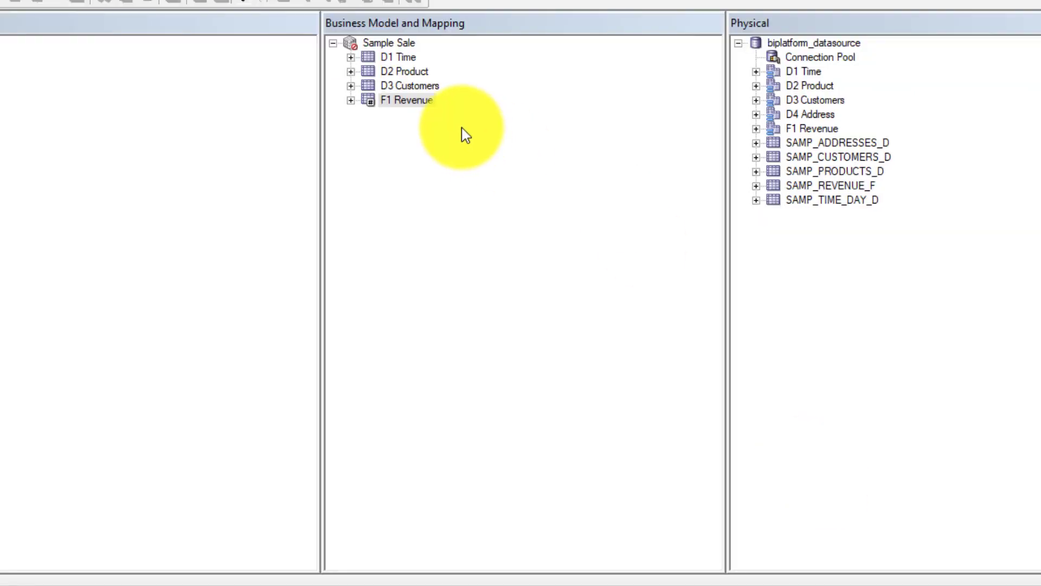
left_click(394, 57)
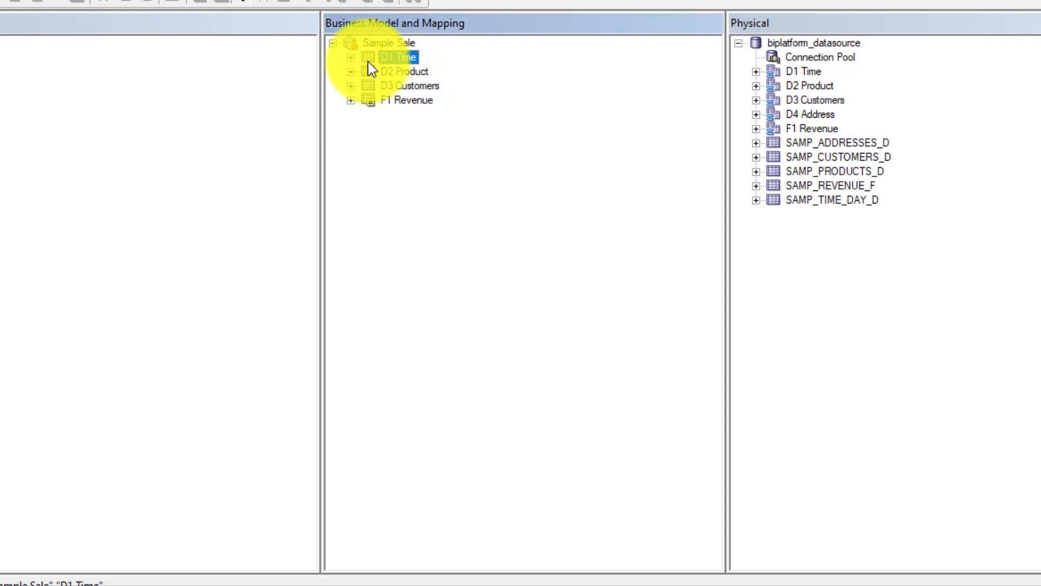
left_click(351, 57)
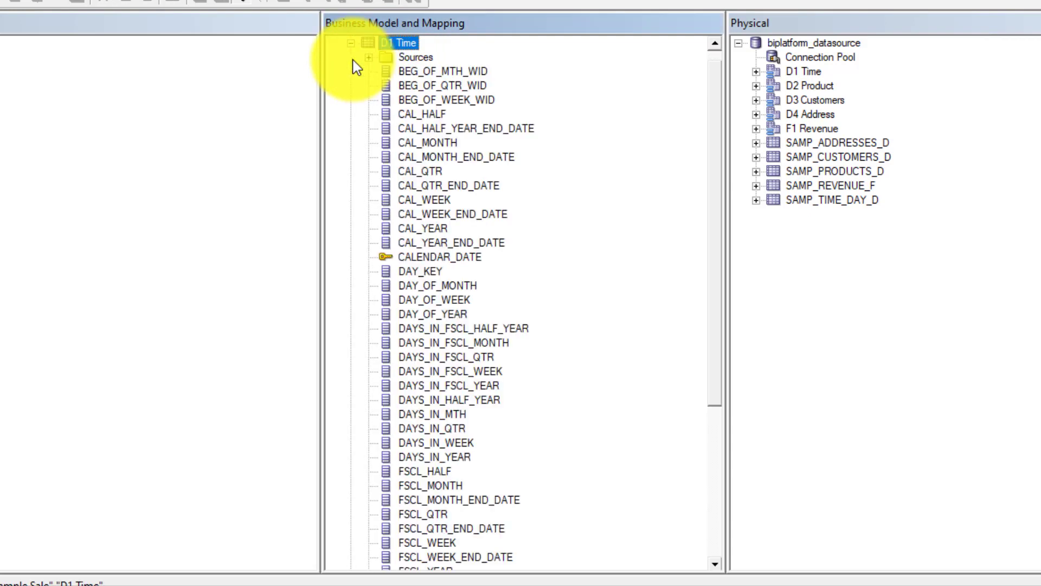
left_click(418, 75)
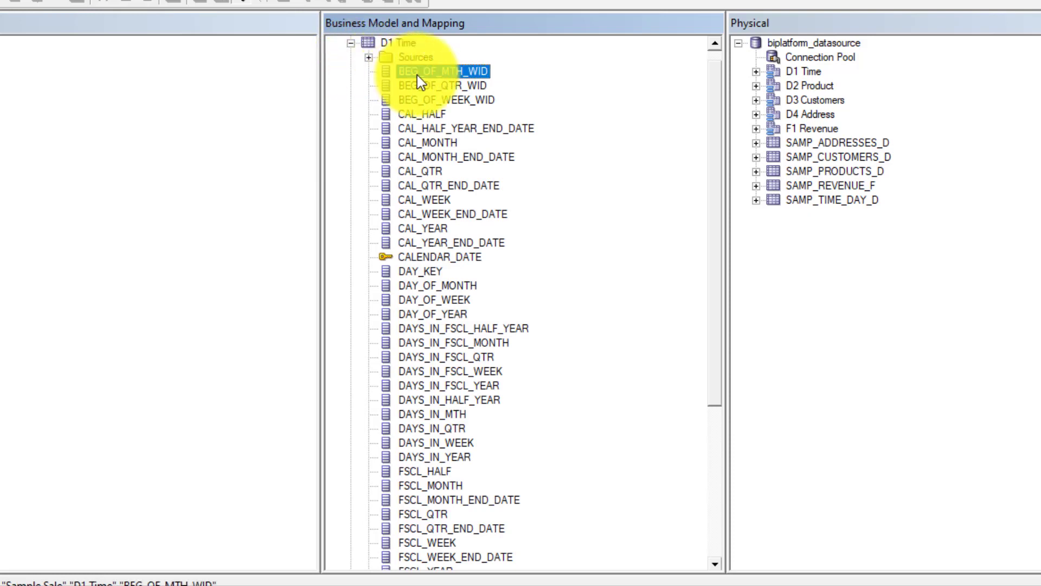
right_click(418, 74)
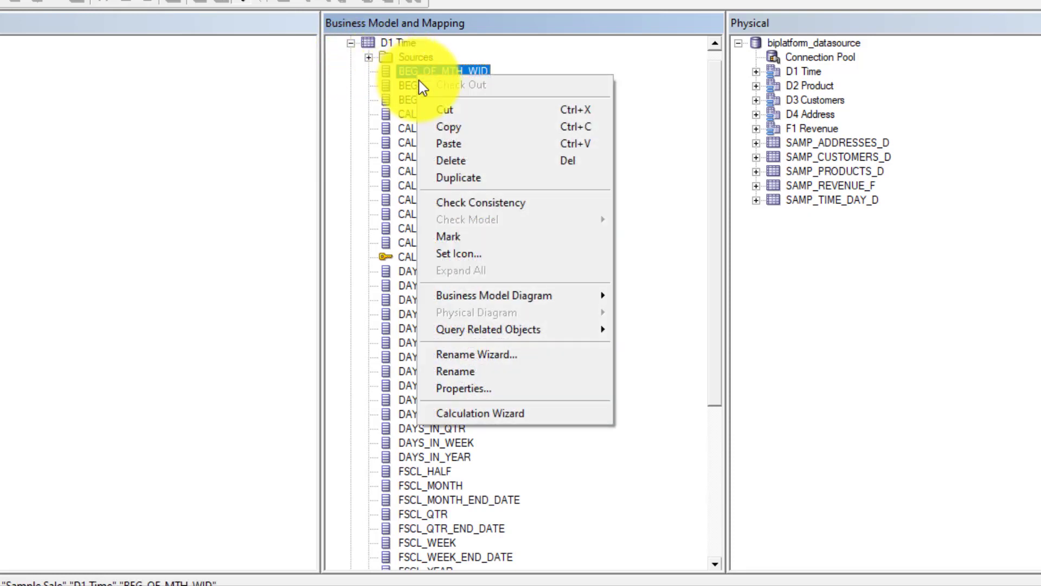
left_click(490, 371)
key("End")
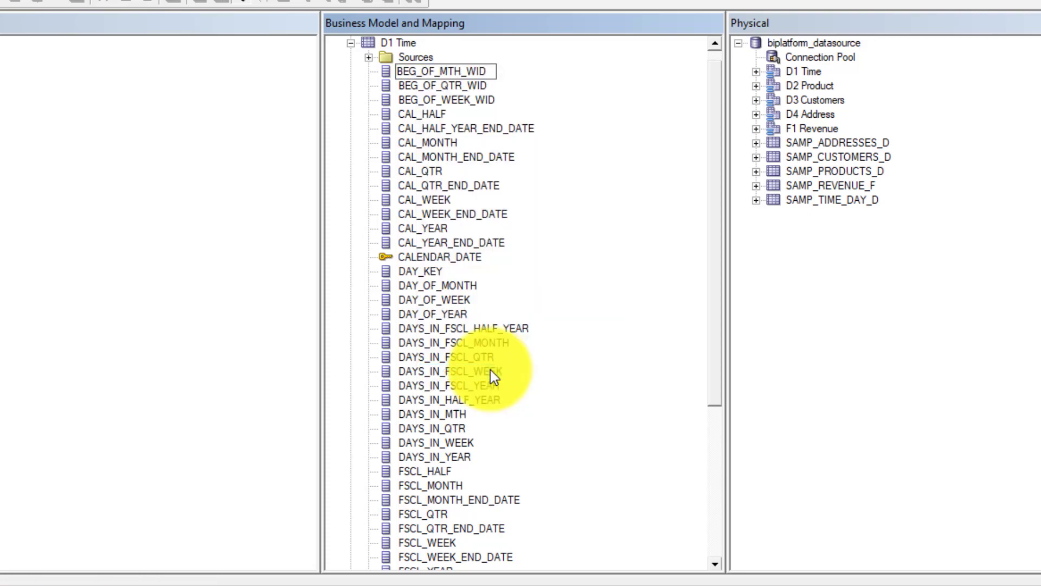
left_click(483, 99)
Step: Select all D1 Time logical columns from BEG_OF_MTH_WID through PER_NAME_YEAR and start the Rename Wizard on them
left_click(470, 73)
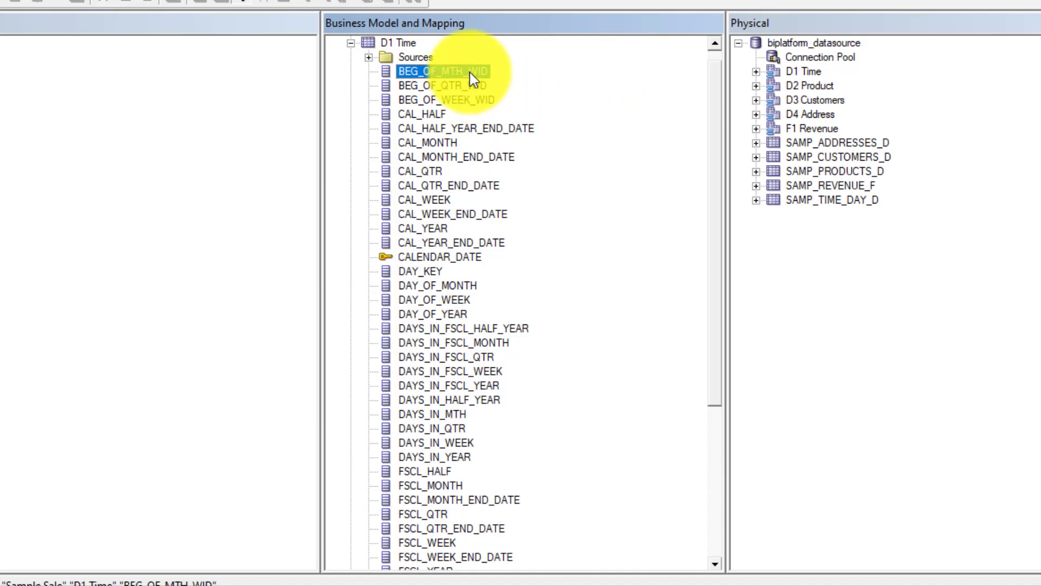
key("shift+Down")
key("shift+Down")
key("shift+Down")
key("shift+Down")
key("shift+Down")
key("shift+Down")
key("shift+Down")
key("shift+Down")
key("shift+Down")
key("shift+Down")
key("shift+Down")
key("shift+Down")
key("shift+Down")
key("shift+Down")
key("shift+Down")
key("shift+Down")
key("shift+Down")
key("shift+Down")
key("shift+Down")
key("shift+Down")
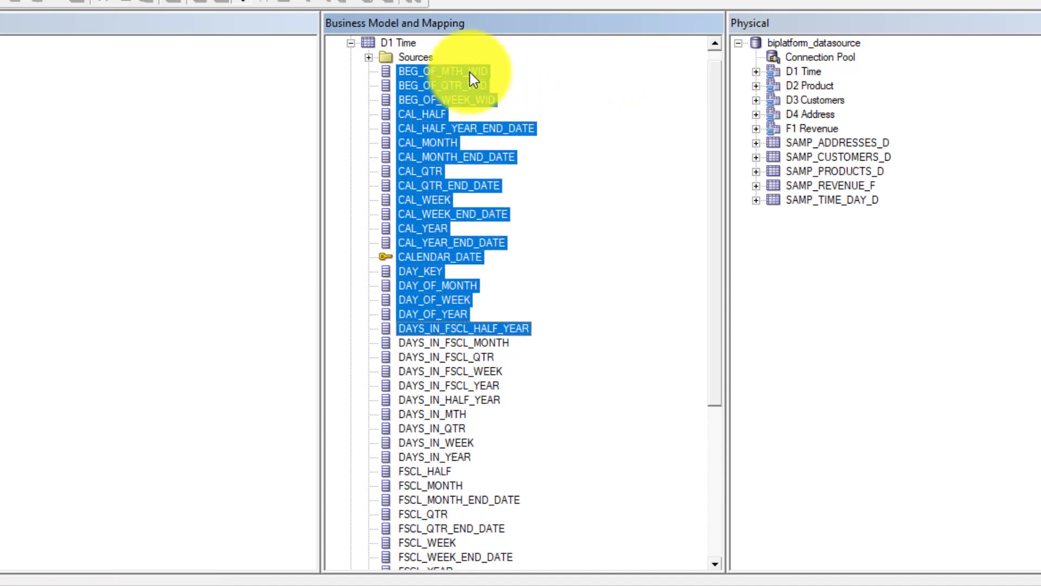
key("shift+Down")
key("shift+Down")
key("shift+Down")
key("shift+Down")
key("shift+Down")
key("shift+Down")
key("shift+Down")
key("shift+Down")
key("shift+Down")
key("shift+Down")
key("shift+Down")
key("shift+Down")
key("shift+Down")
key("shift+Down")
key("shift+Down")
key("shift+Down")
key("shift+Down")
key("shift+Down")
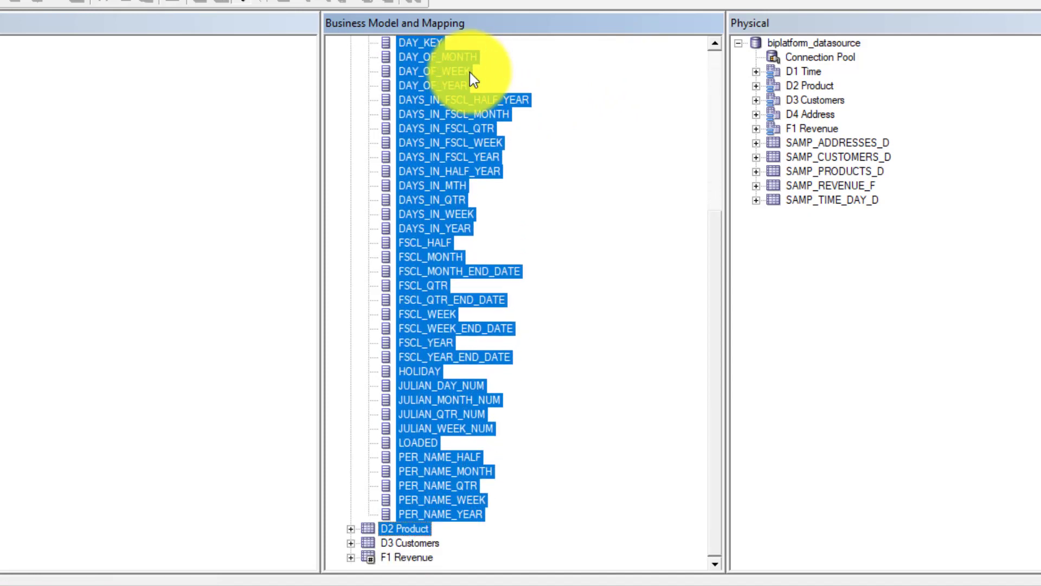
key("shift+Down")
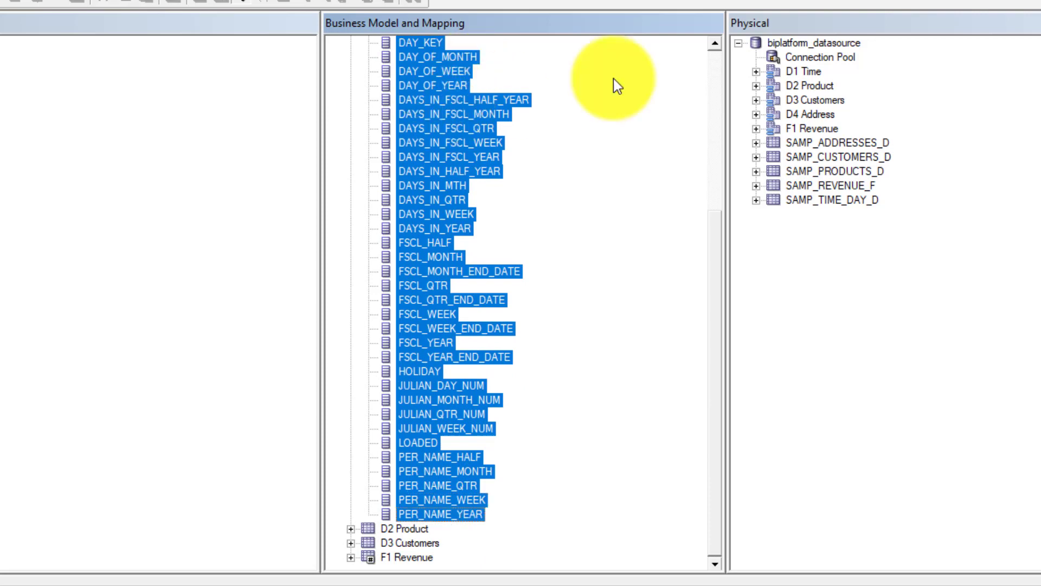
right_click(411, 207)
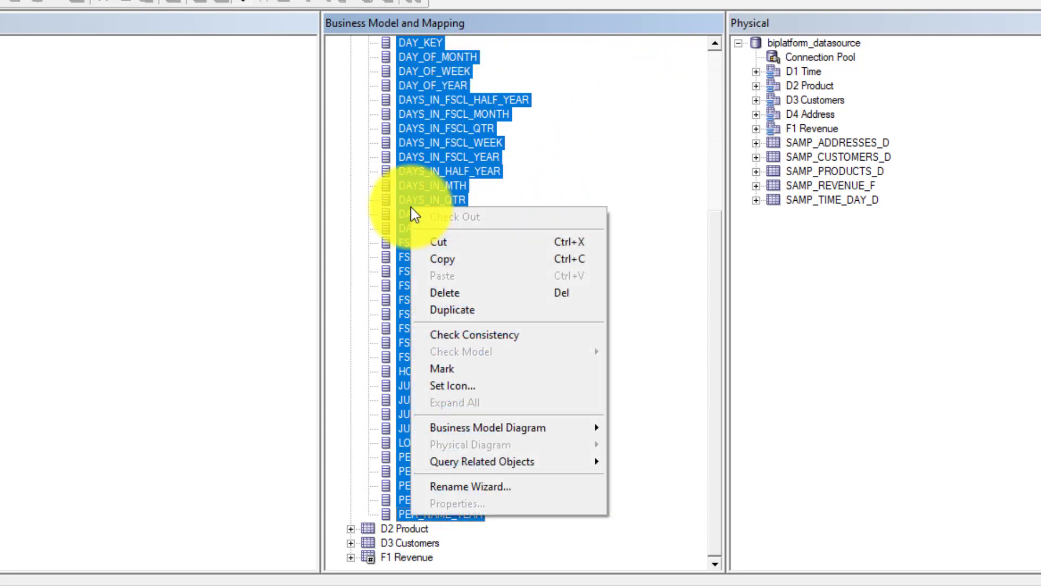
left_click(467, 486)
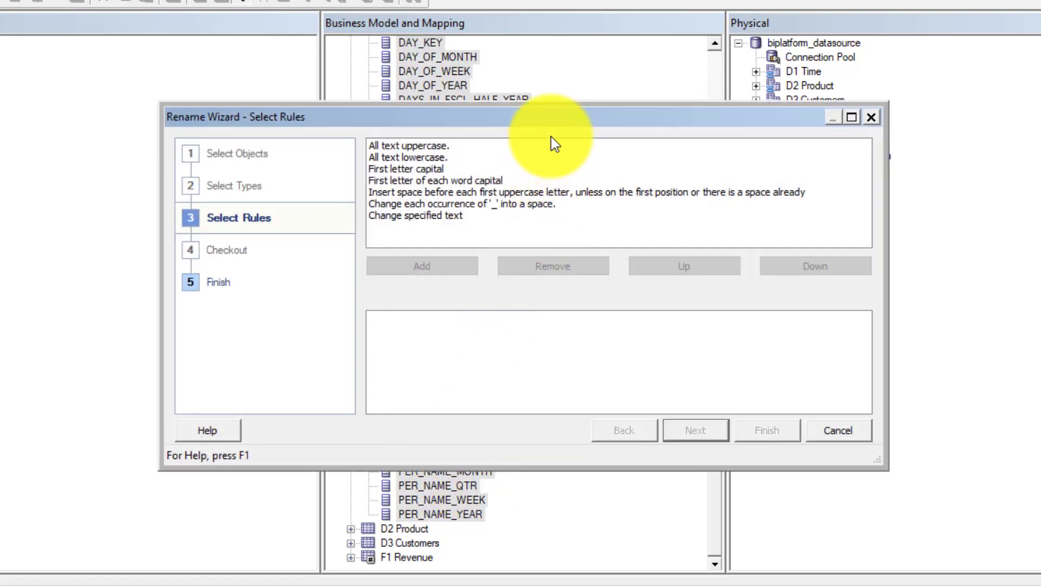
left_click_drag(544, 120, 617, 159)
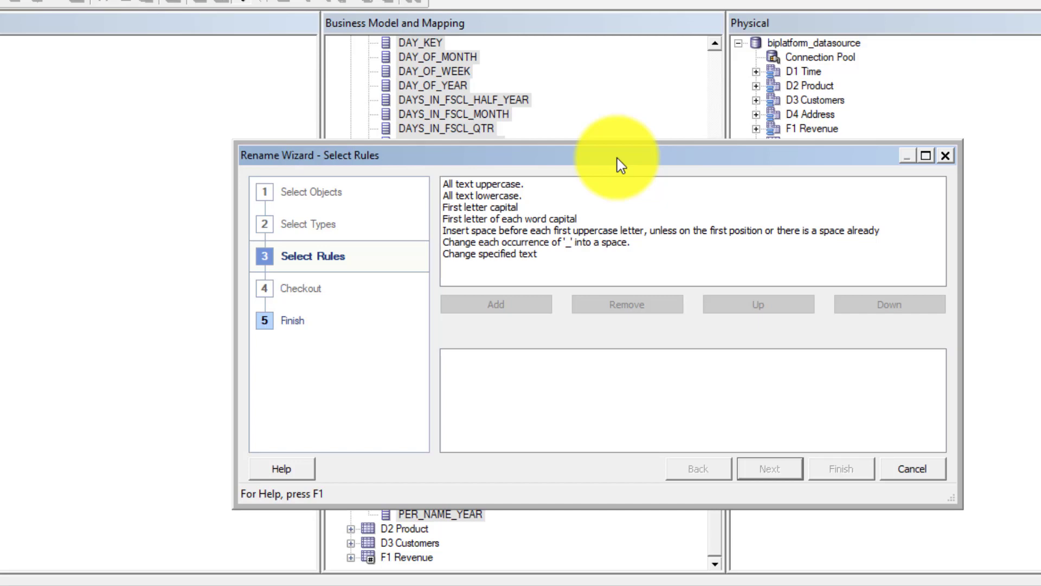
Step: Rename the selected columns using the rules that change each '_' into a space and capitalize the first letter of each word, and check the list
left_click(521, 243)
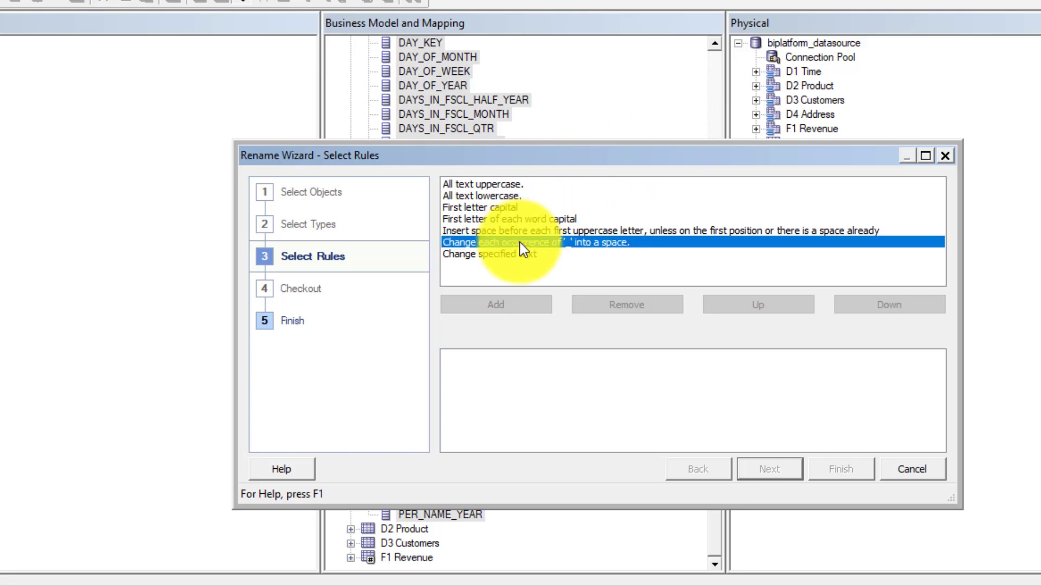
left_click(513, 303)
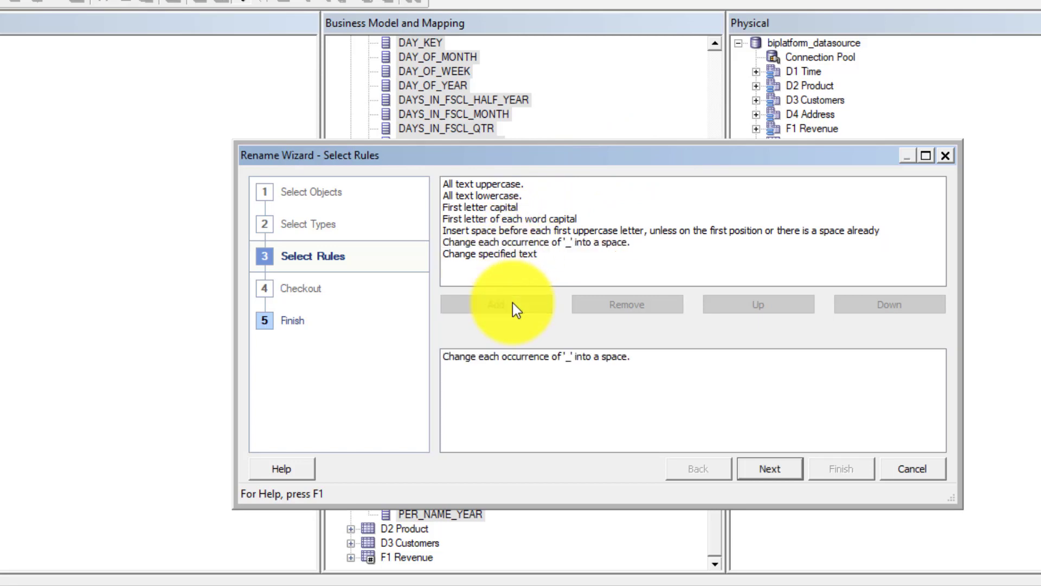
left_click(491, 218)
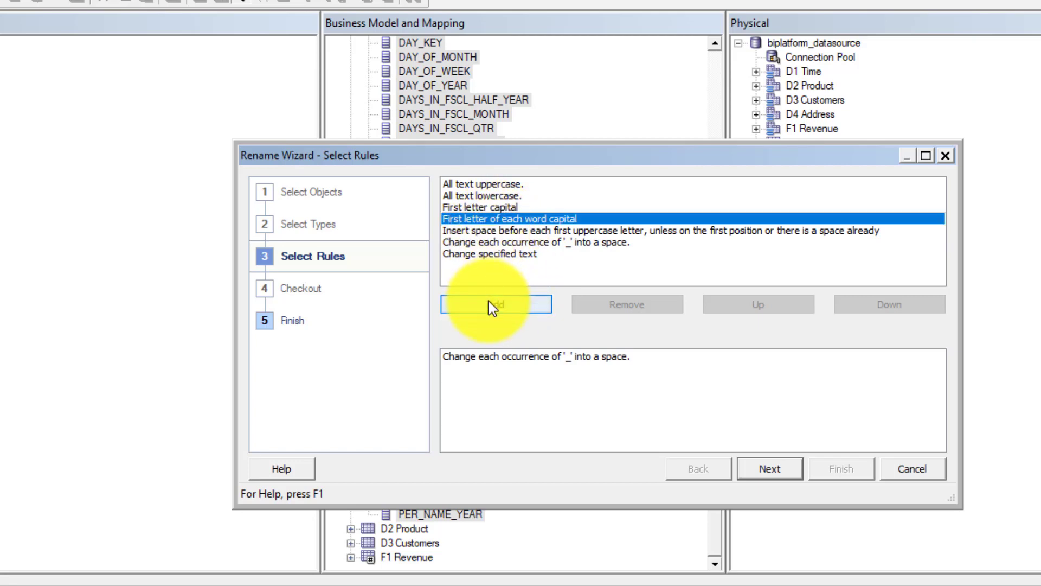
left_click(491, 304)
left_click(762, 473)
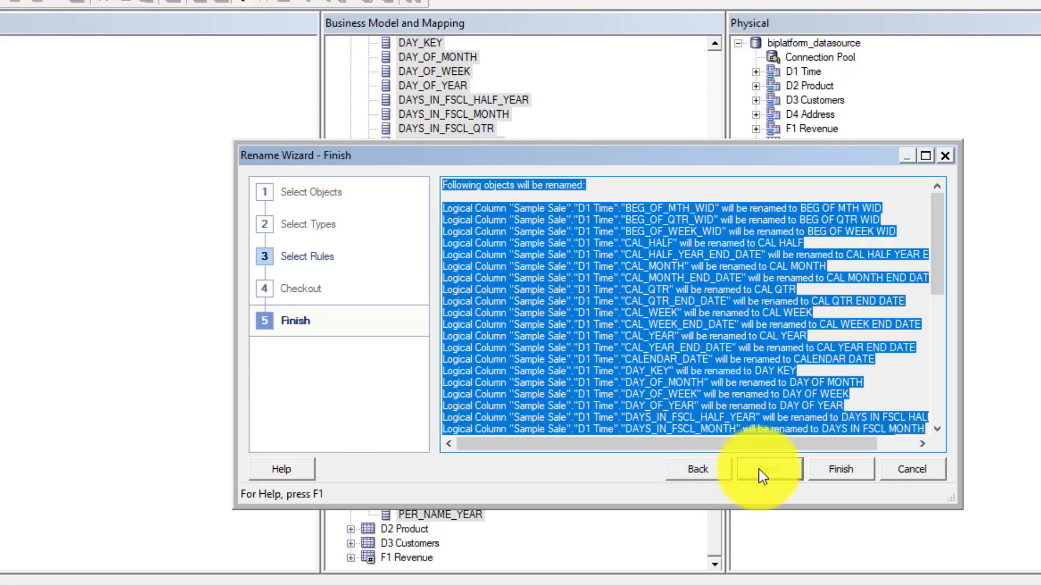
left_click(832, 475)
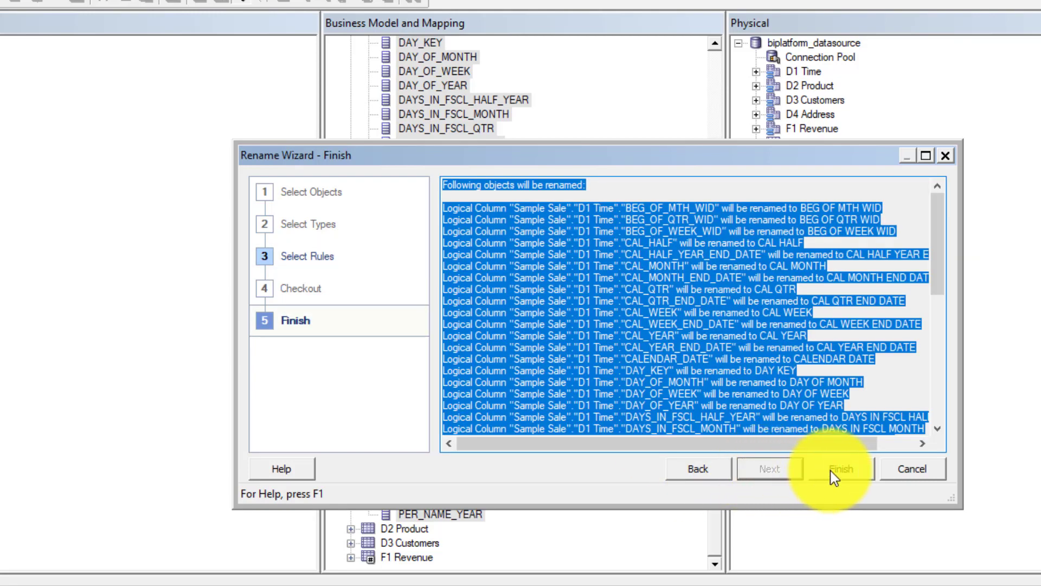
left_click_drag(538, 150, 820, 66)
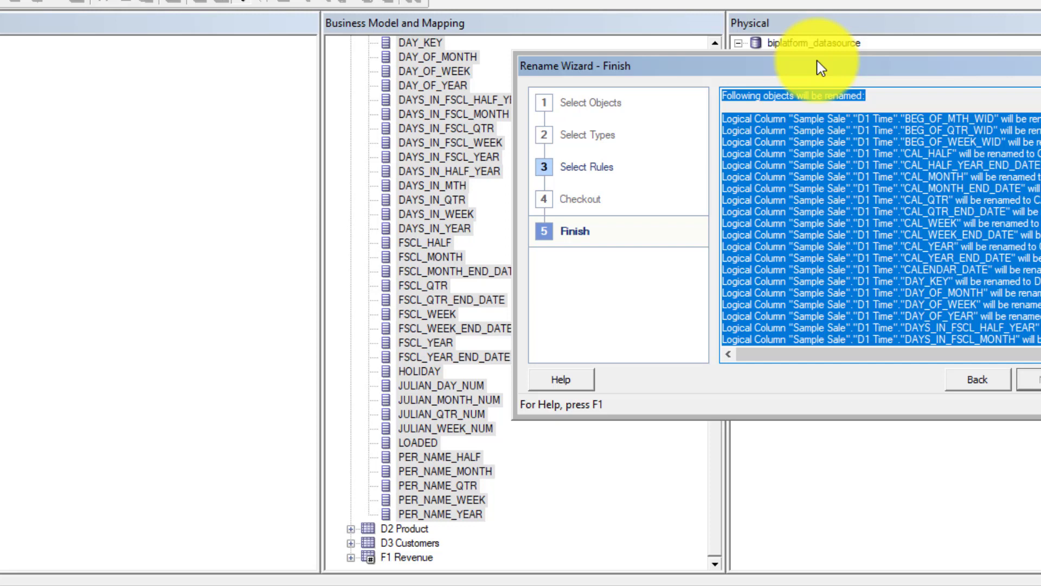
left_click_drag(819, 68, 537, 164)
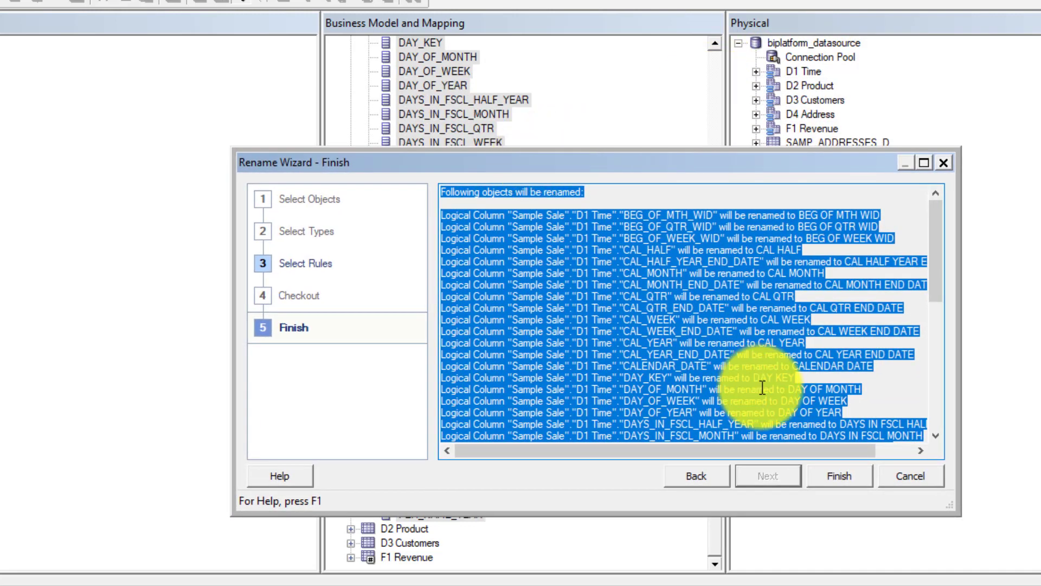
left_click(843, 477)
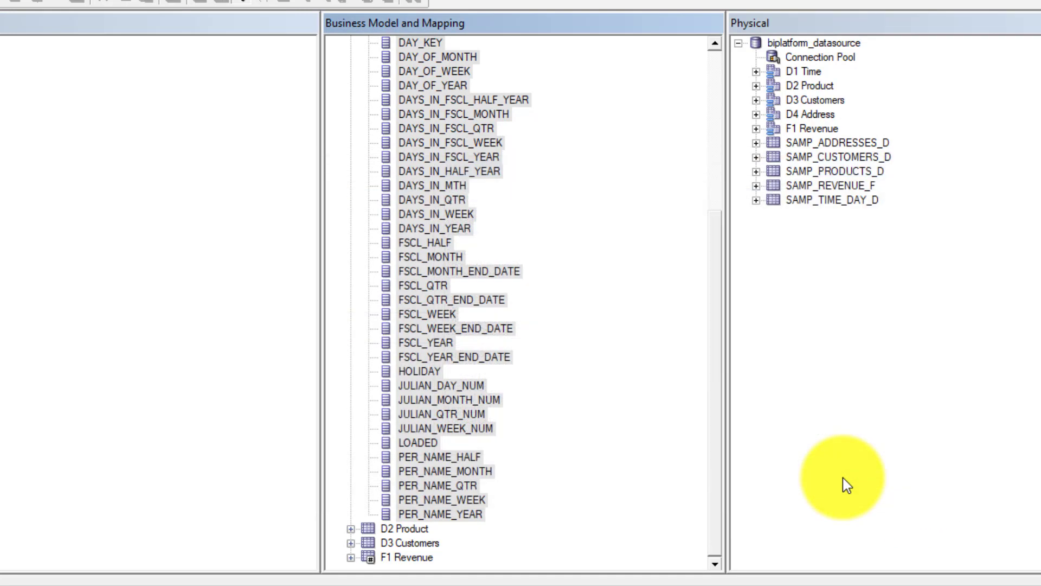
left_click(605, 287)
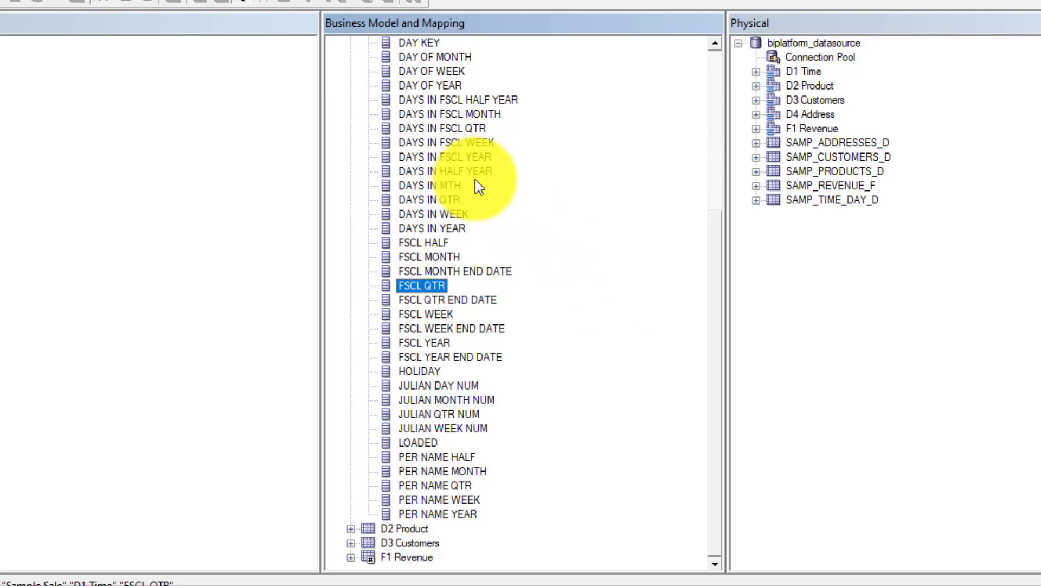
left_click(446, 72)
left_click_drag(705, 257, 700, 121)
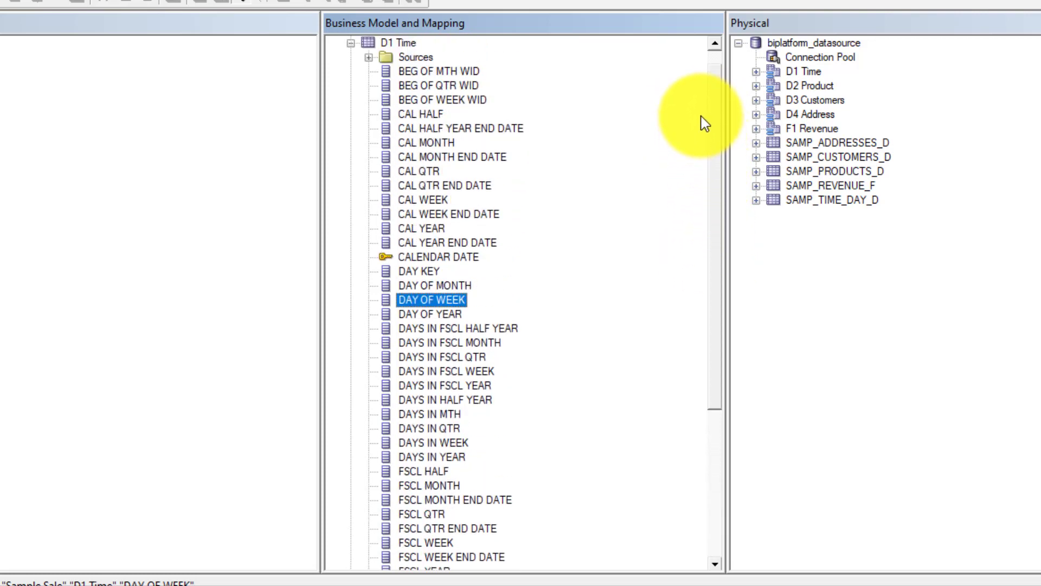
Step: Rename the D1 Time logical columns from BEG OF MTH WID through CAL WEEK using the Rename Wizard rule 'First letter capital'
left_click(457, 73)
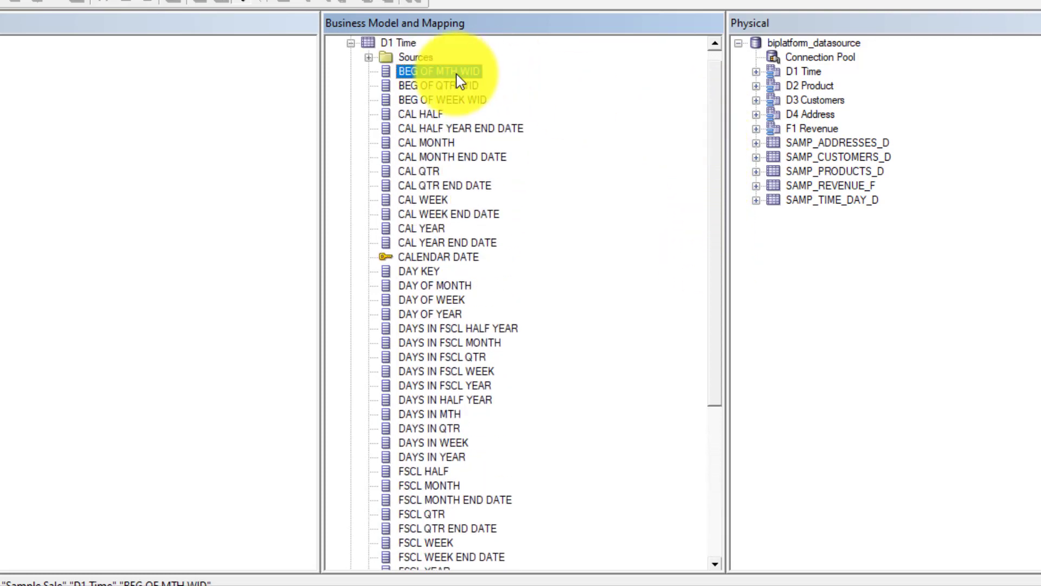
key("shift+Down")
key("shift+Down")
key("shift+Down")
key("shift+Down")
key("shift+Down")
key("shift+Down")
key("shift+Down")
key("shift+Down")
key("shift+Down")
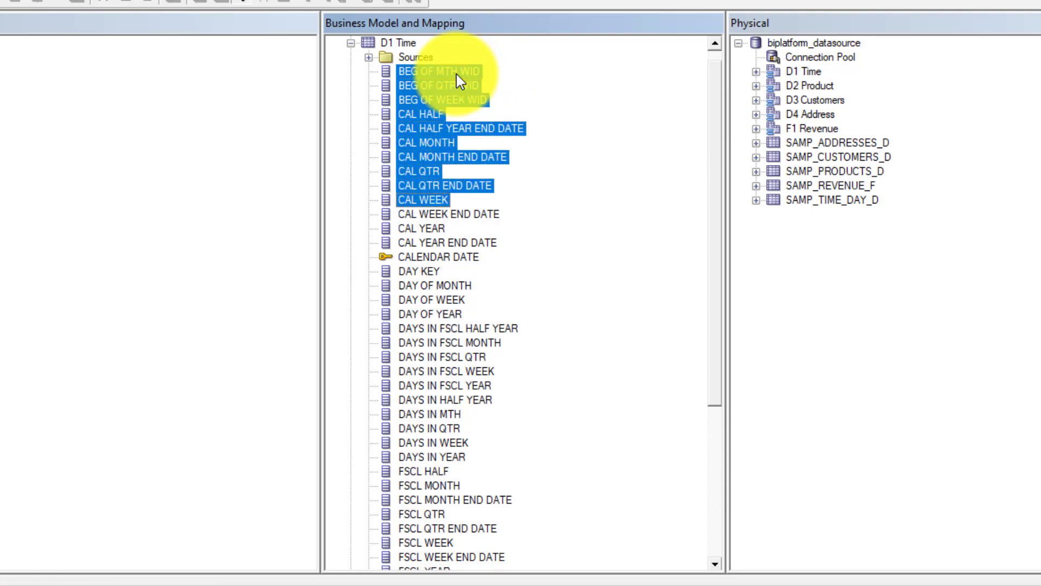
right_click(457, 80)
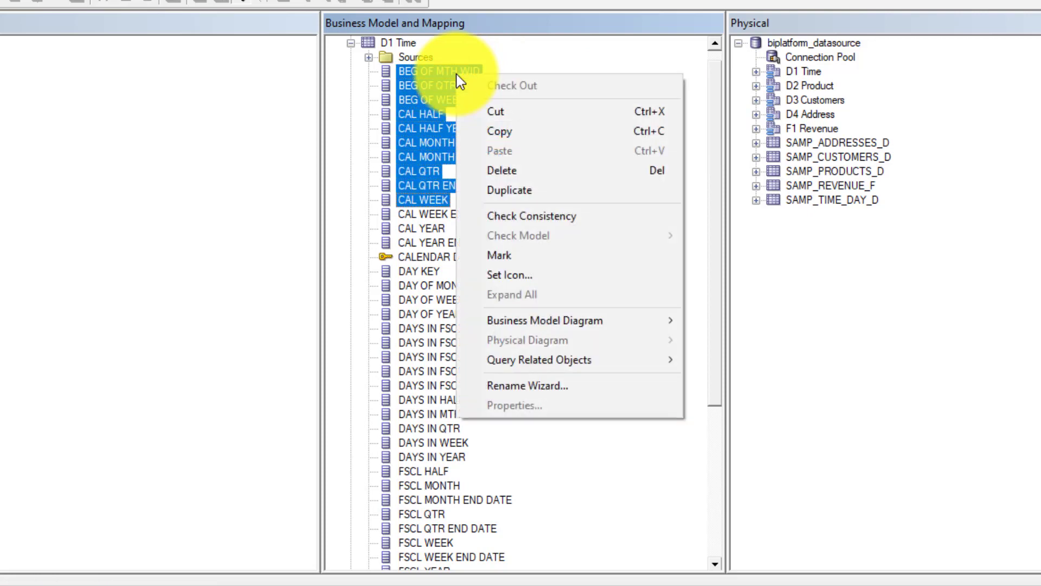
left_click(539, 386)
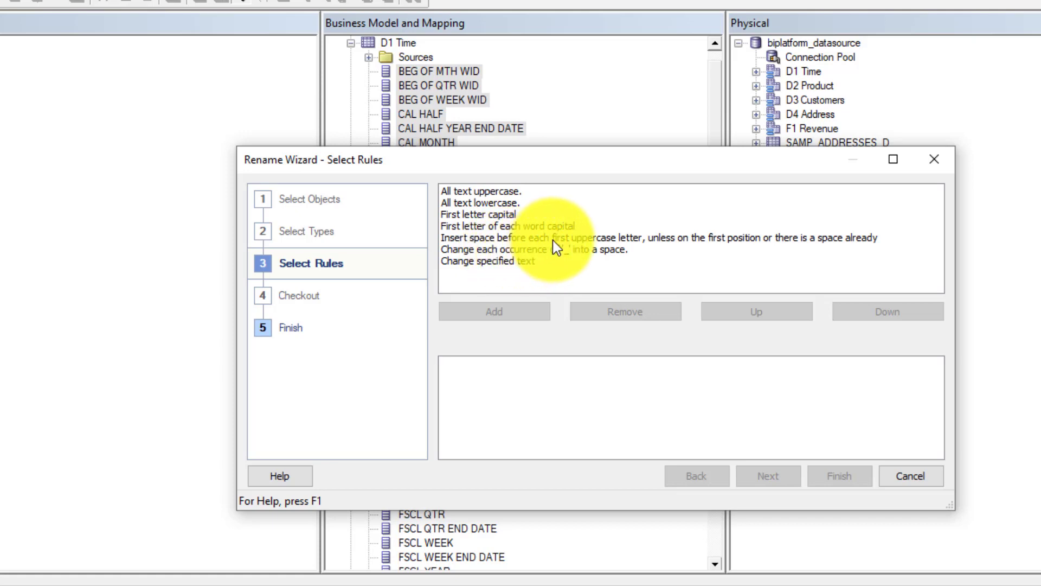
left_click(493, 216)
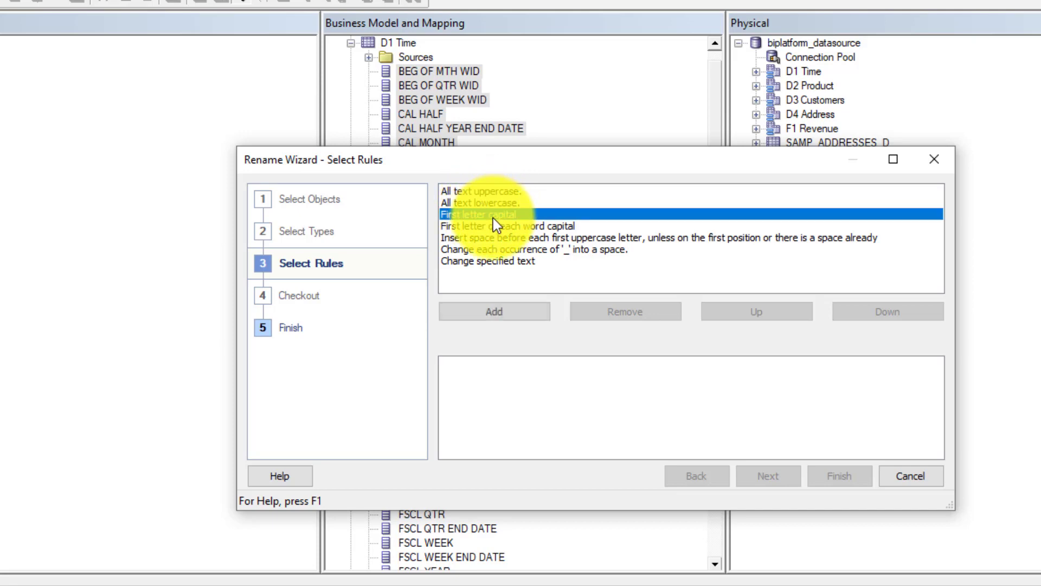
left_click(495, 312)
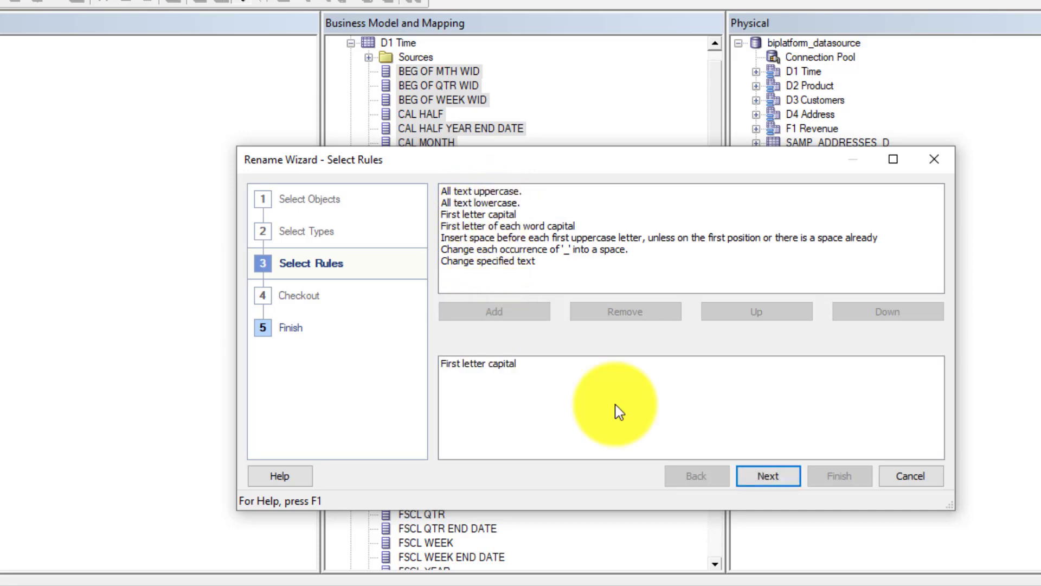
left_click(767, 477)
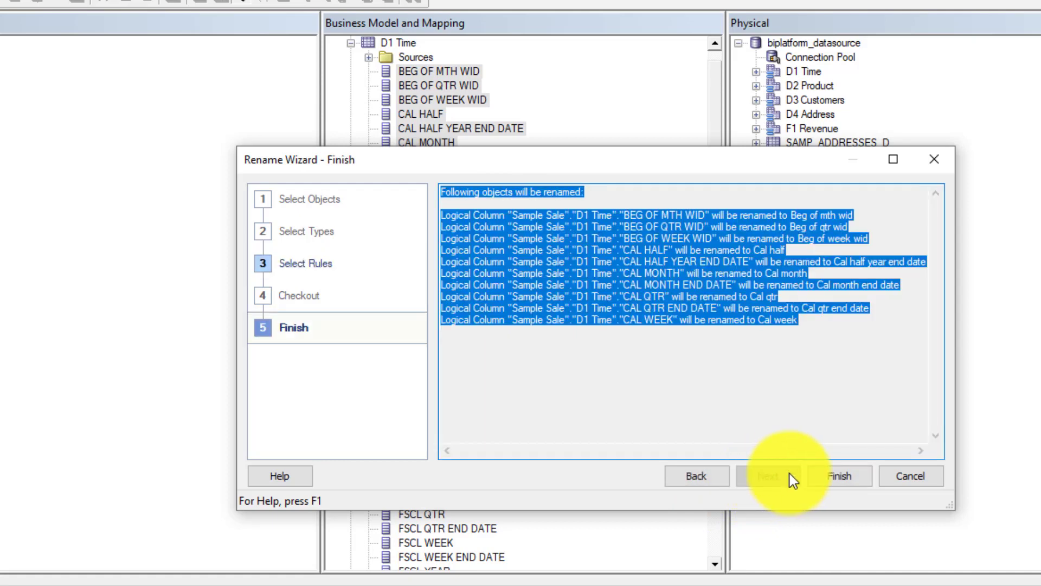
left_click(828, 477)
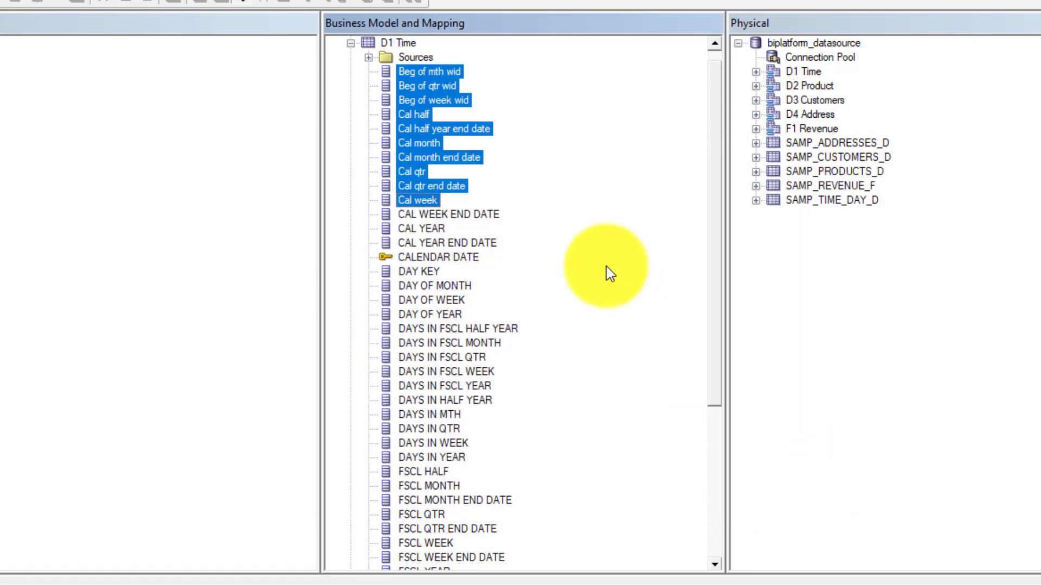
left_click(483, 215)
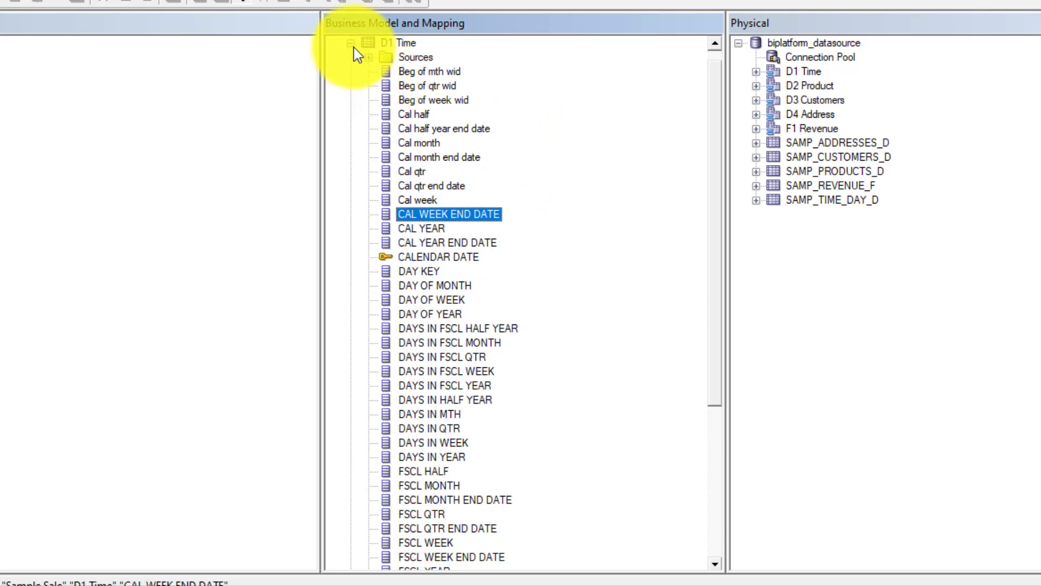
Step: Review the column mapping of the D1 Time logical table source, discard the dialog, and collapse the D1 Time table
left_click(368, 57)
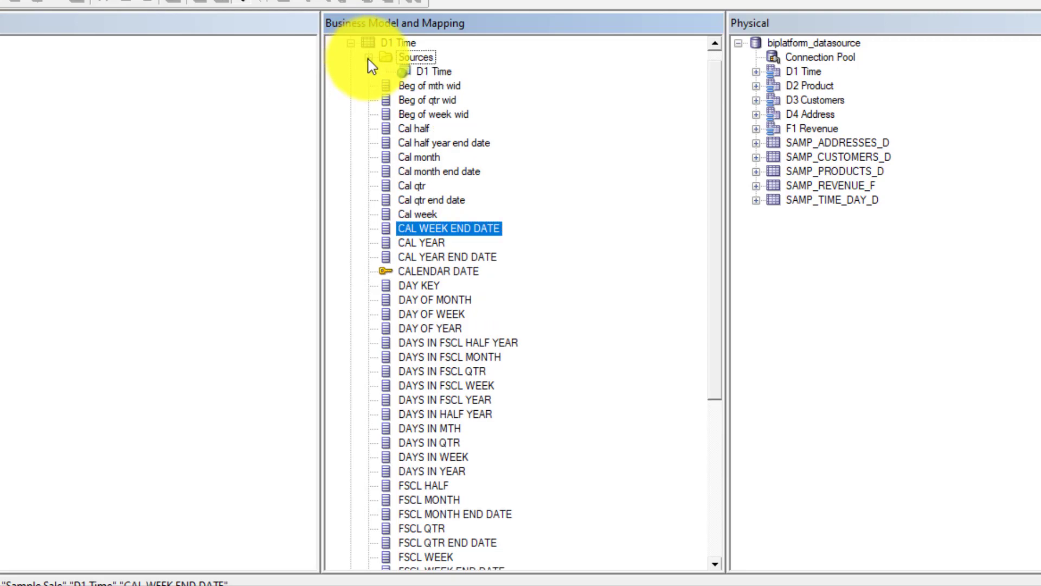
double_click(403, 69)
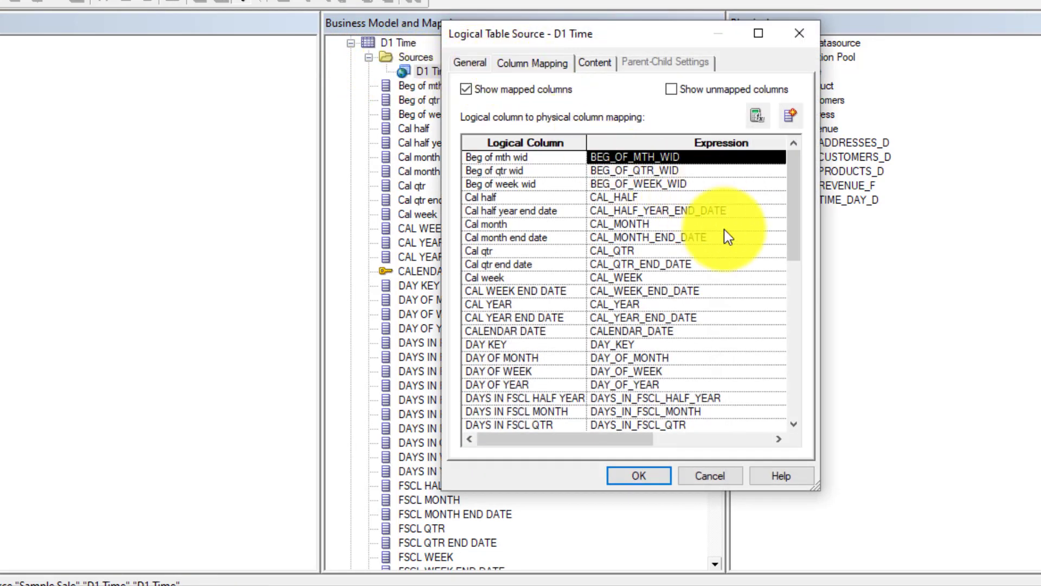
left_click_drag(607, 442, 562, 438)
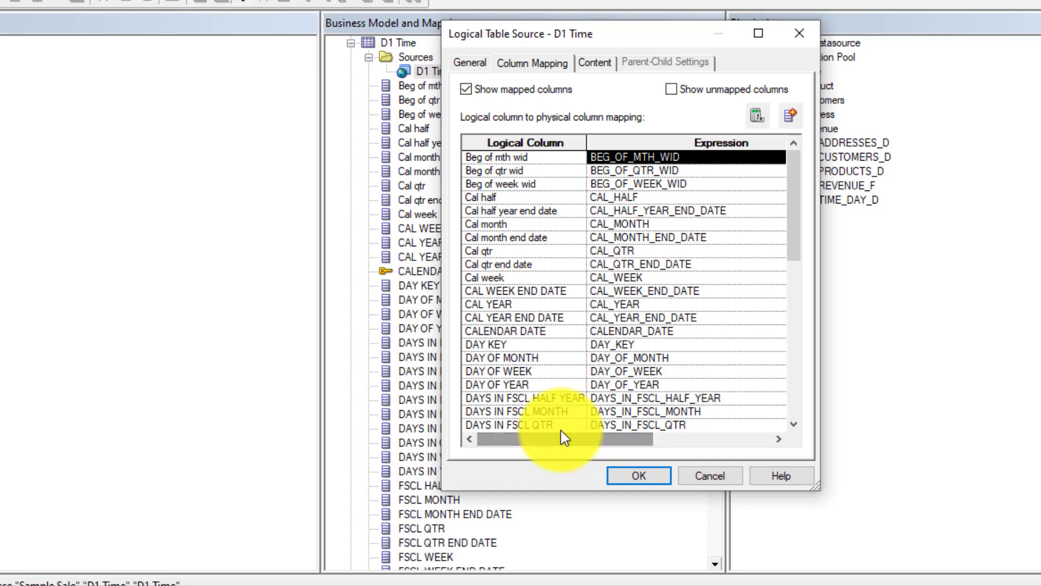
left_click(700, 475)
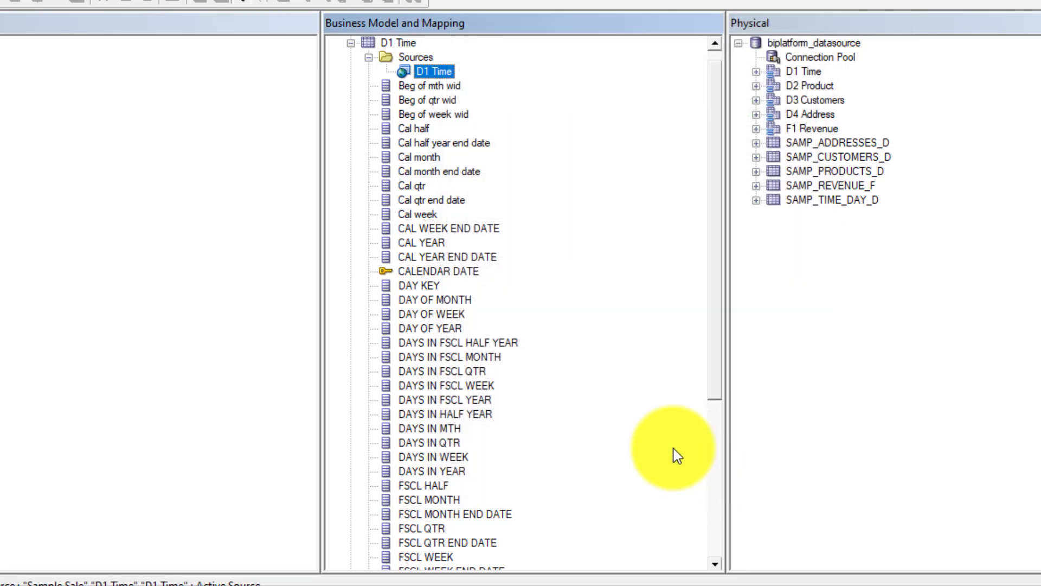
left_click(370, 59)
left_click(351, 44)
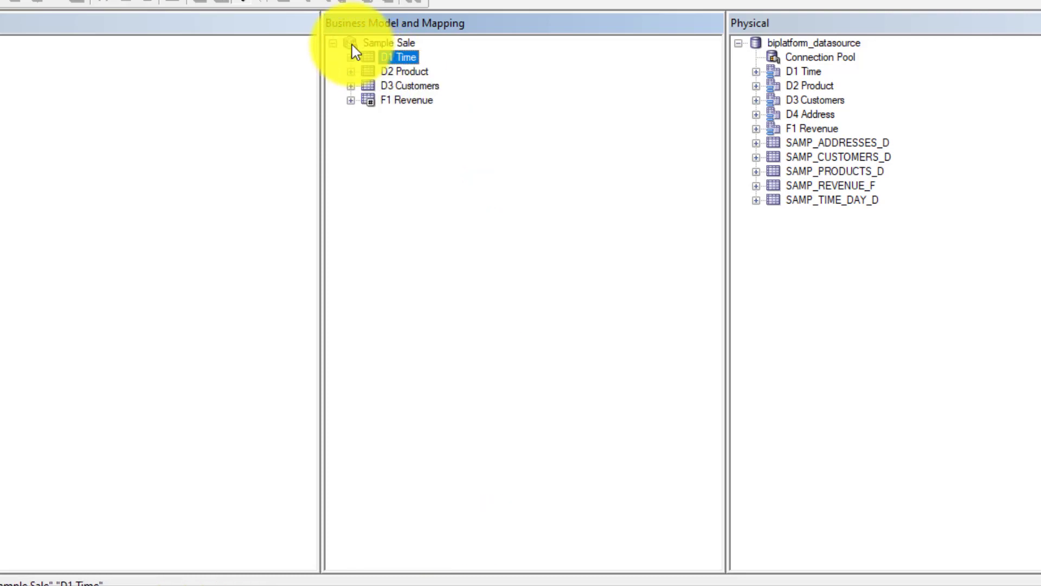
Step: Look over the columns of the D3 Customers logical table, collapse it, and expand the F1 Revenue logical table
left_click(351, 86)
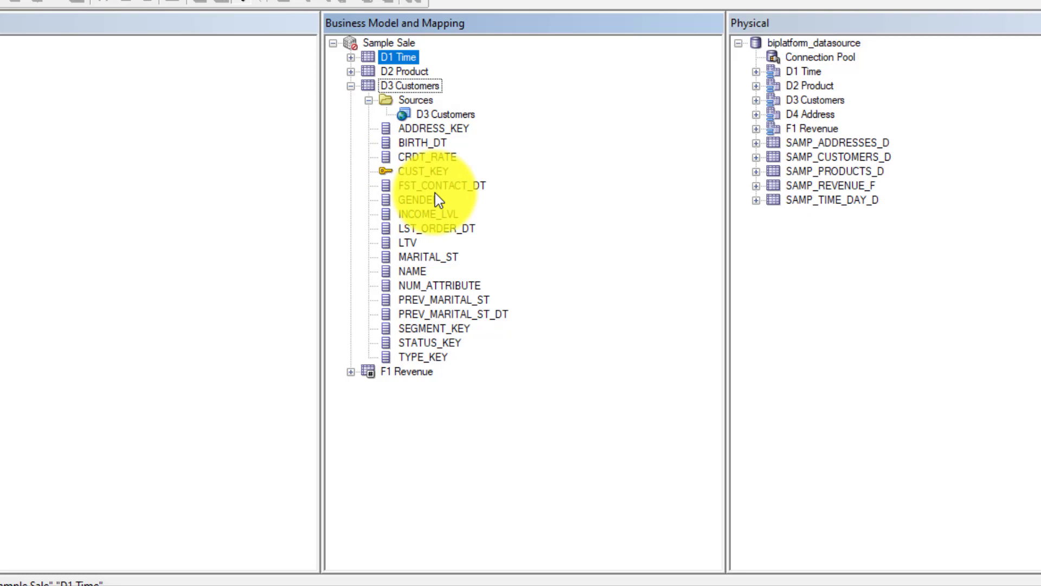
left_click(351, 86)
left_click(354, 101)
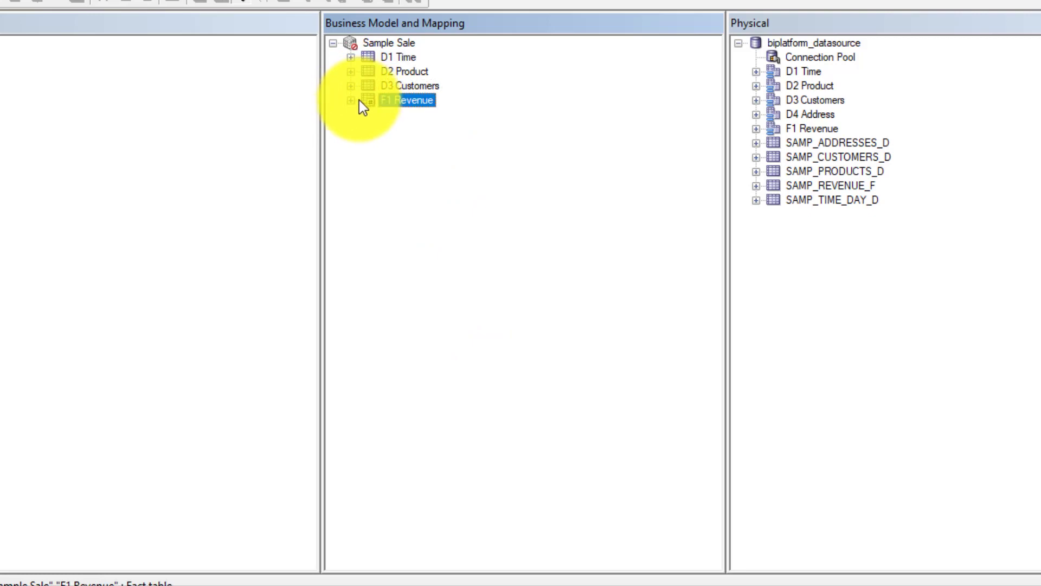
left_click(354, 102)
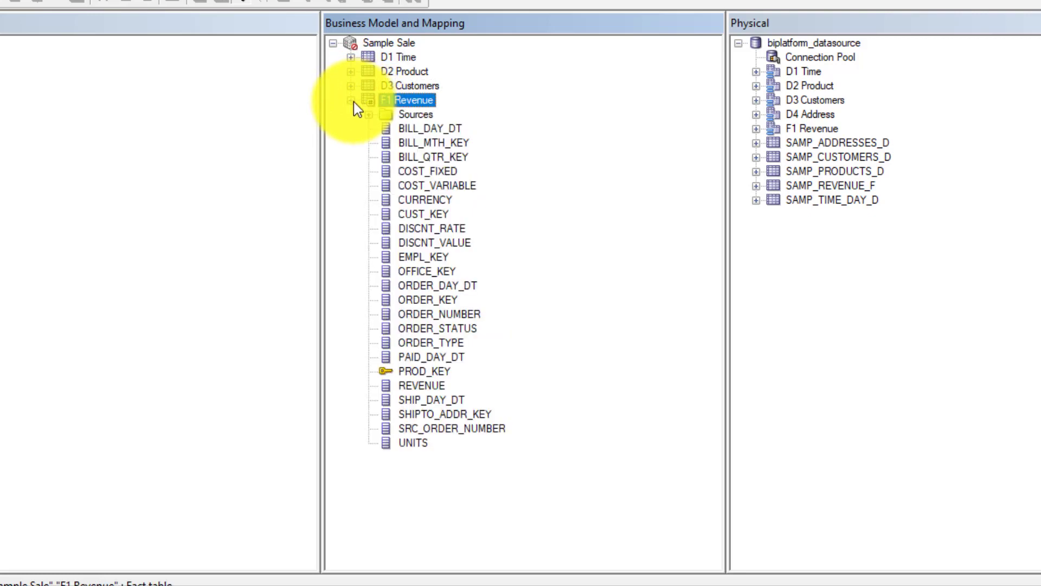
Step: Delete the F1 Revenue logical columns from BILL_DAY_DT through PROD_KEY
left_click(392, 129)
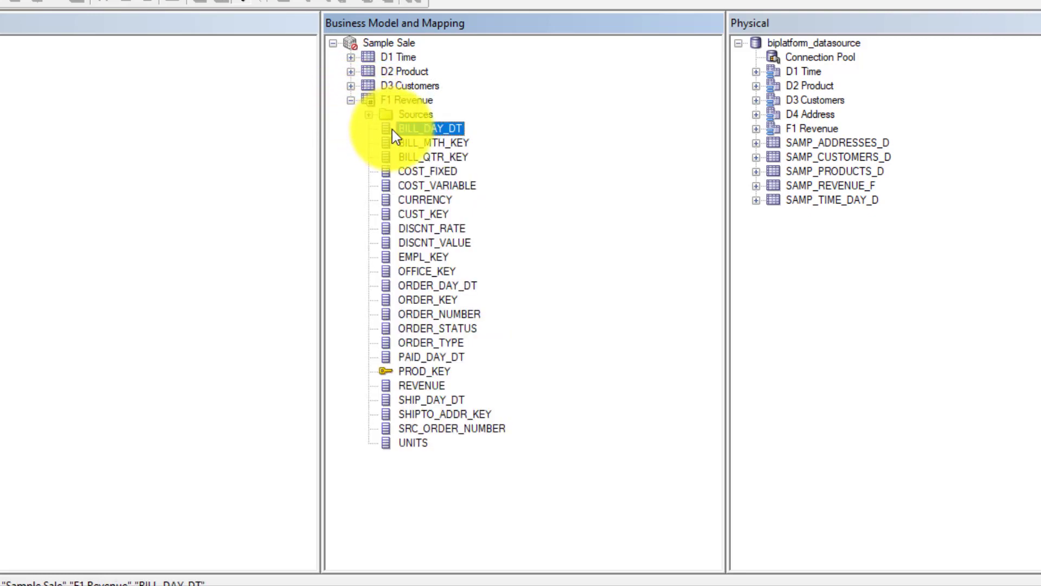
key("shift+Down")
key("shift+Down")
key("shift+Down")
key("shift+Down")
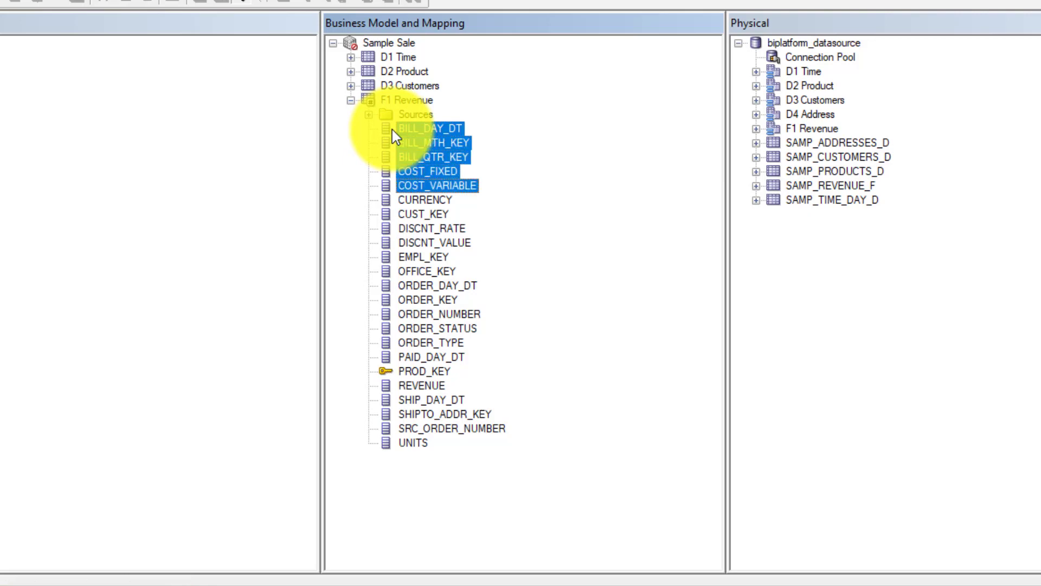
key("shift+Down")
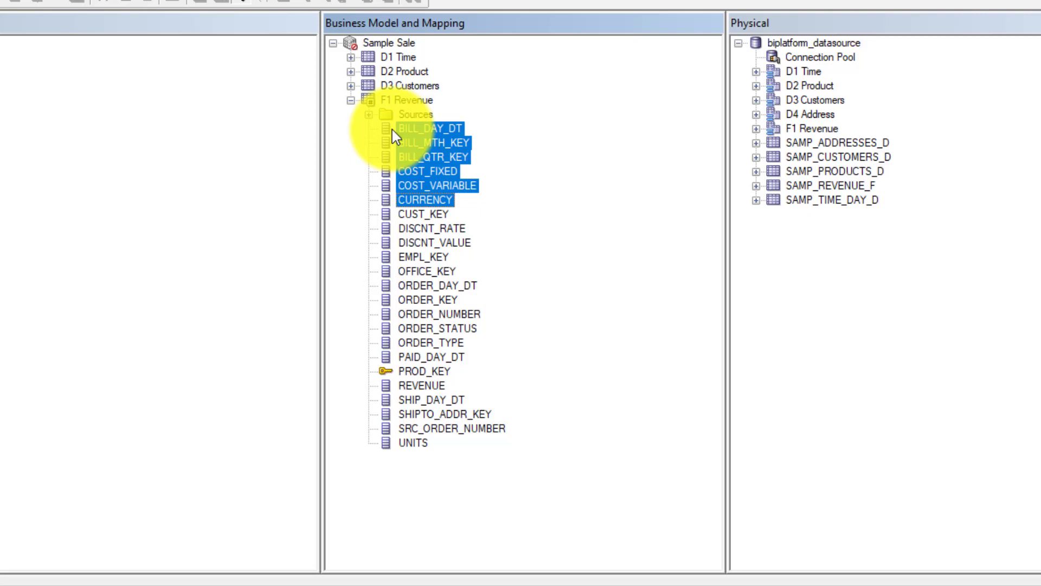
key("shift+Down")
key("shift+Down")
key("shift+Down")
key("shift+Down")
key("shift+Down")
key("shift+Down")
key("shift+Down")
key("shift+Down")
key("shift+Down")
key("shift+Down")
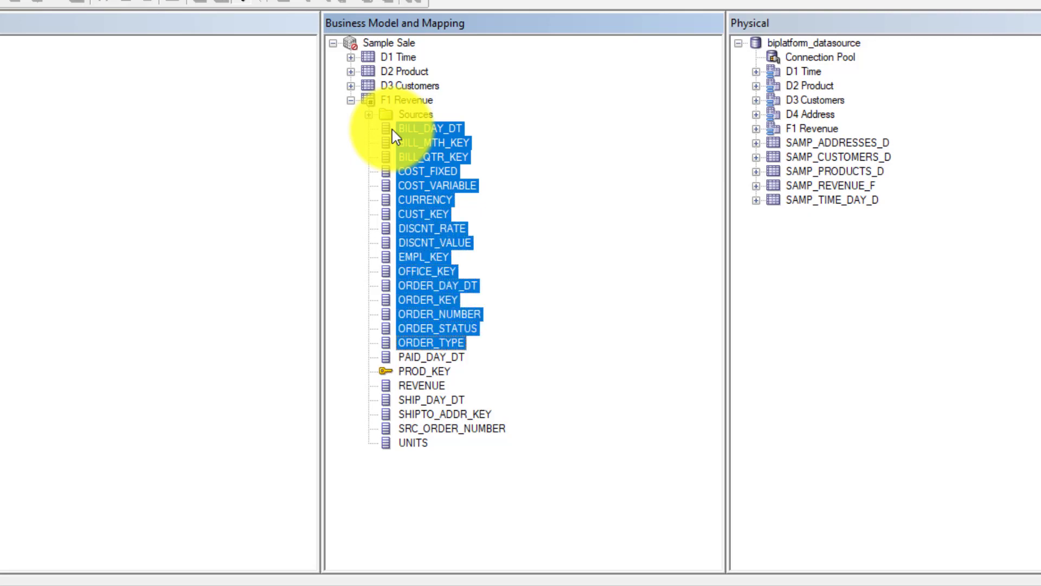
key("shift+Down")
key("shift+Down")
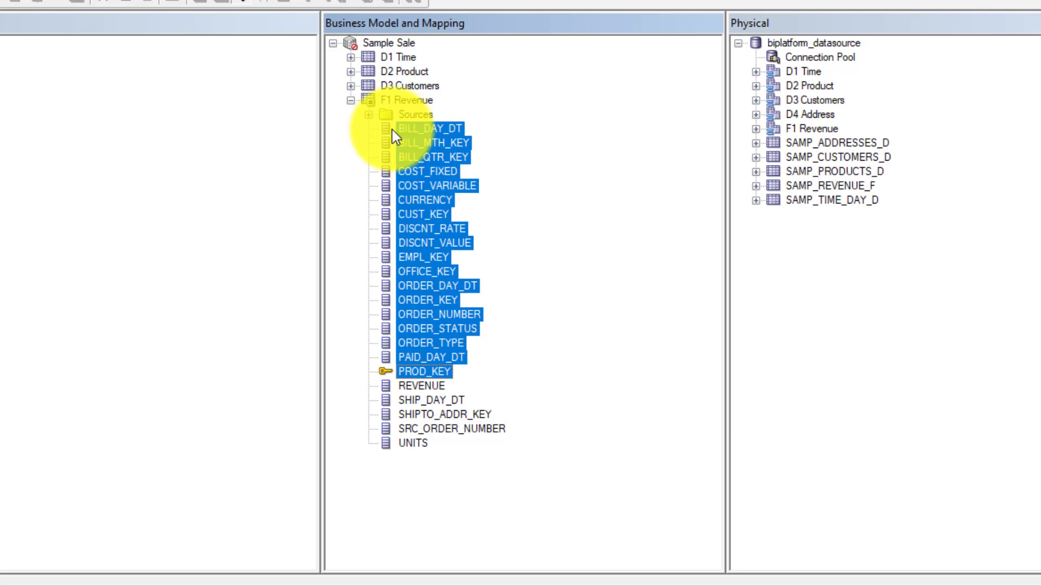
key("Delete")
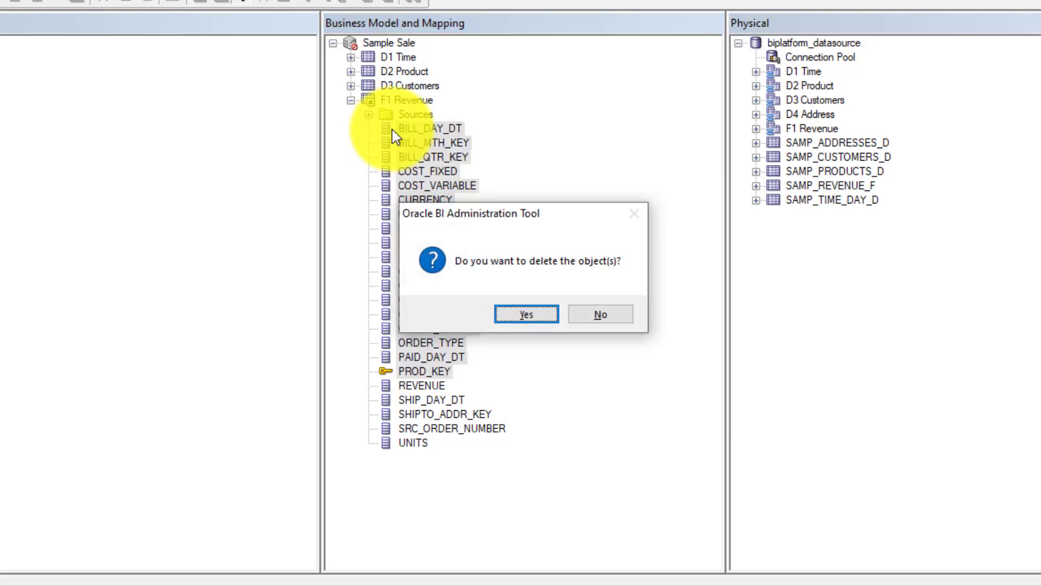
key("Return")
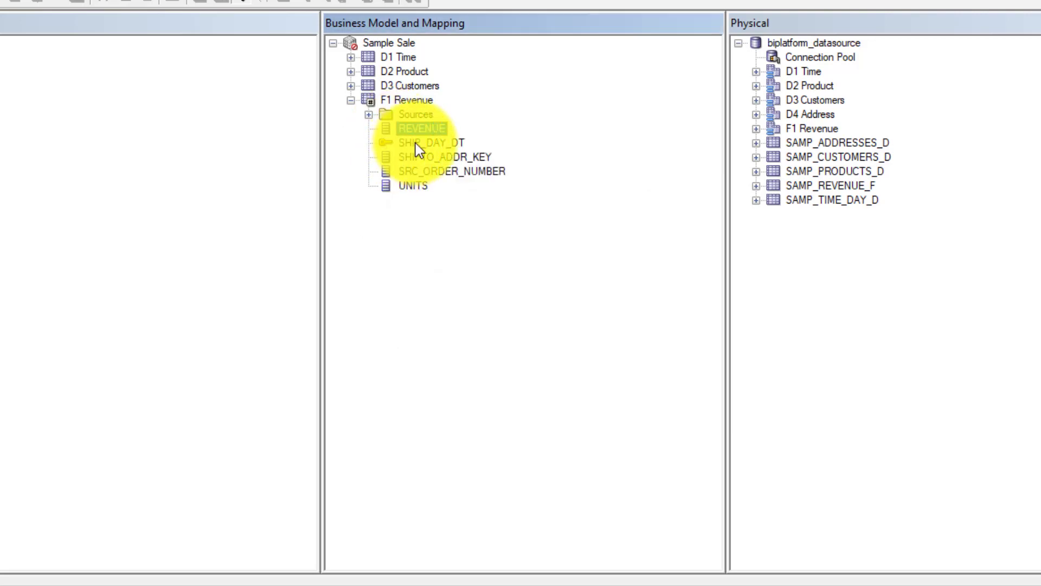
Step: Delete the SHIP_DAY_DT, SHIPTO_ADDR_KEY and SRC_ORDER_NUMBER logical columns from F1 Revenue
left_click(416, 144)
key("shift+Down")
key("shift+Down")
key("Delete")
key("Return")
Step: Set the default aggregation rule of the REVENUE logical column in F1 Revenue to Sum
left_click(429, 136)
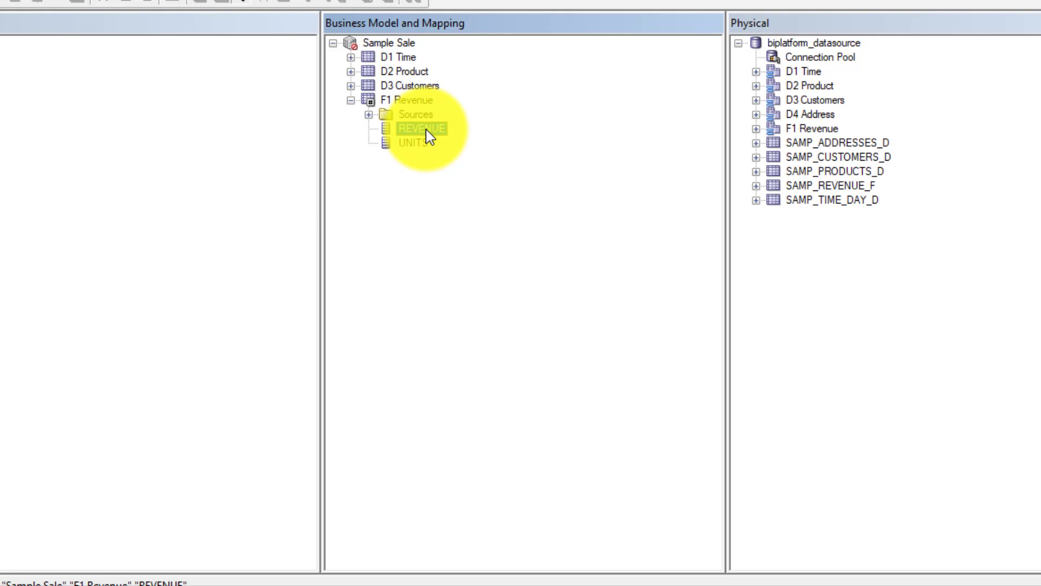
left_click(412, 143)
left_click(421, 131)
right_click(422, 132)
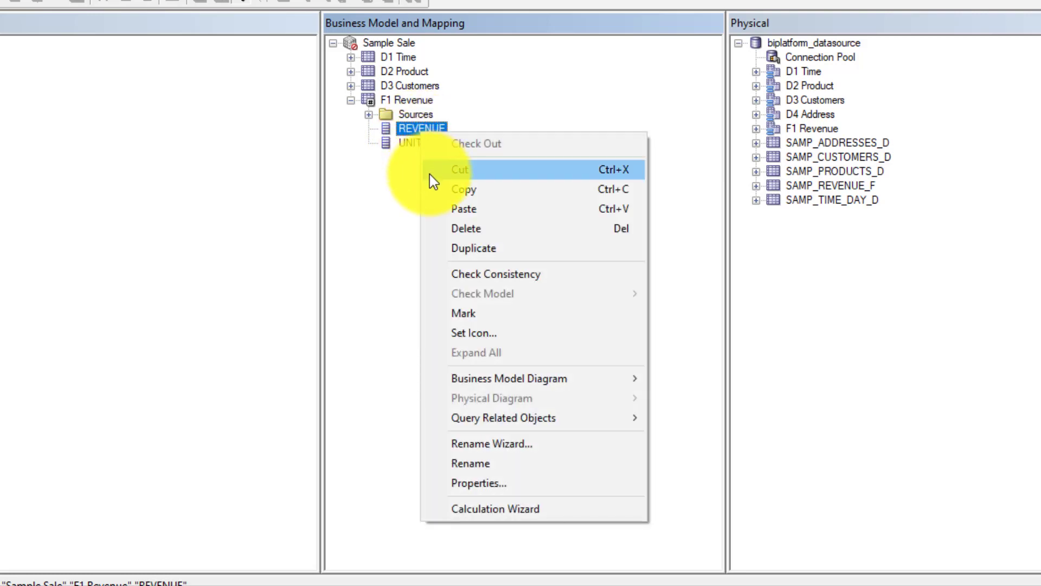
left_click(477, 482)
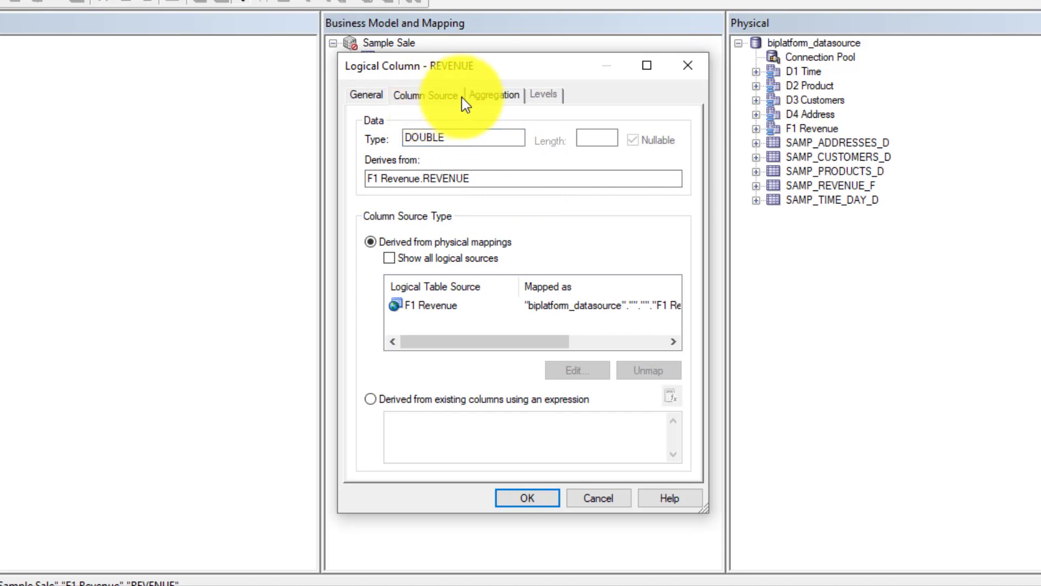
left_click(488, 96)
left_click(491, 149)
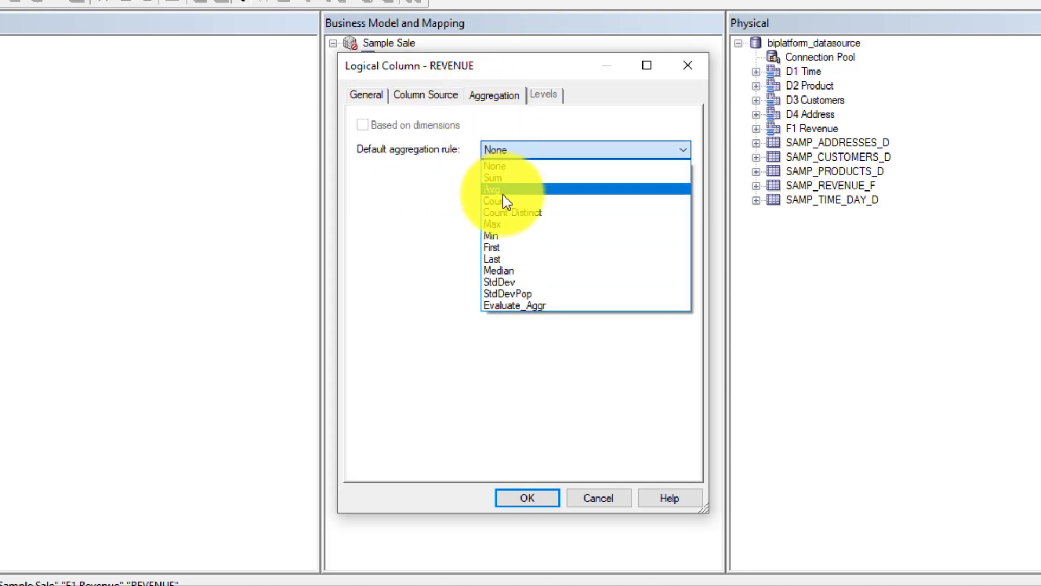
left_click(519, 183)
left_click(521, 499)
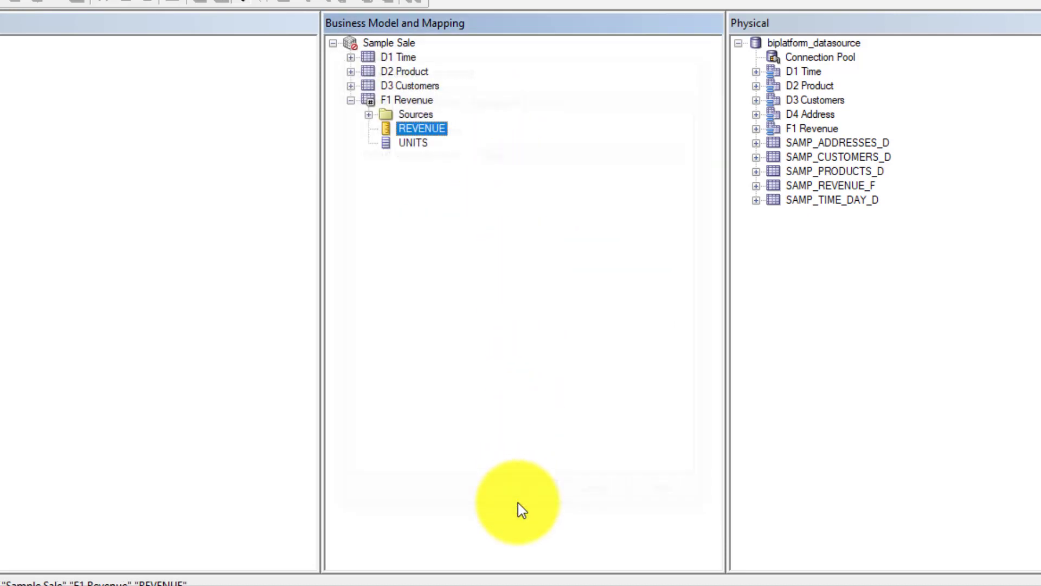
Step: Set the default aggregation rule of the UNITS logical column in F1 Revenue to Sum
right_click(405, 144)
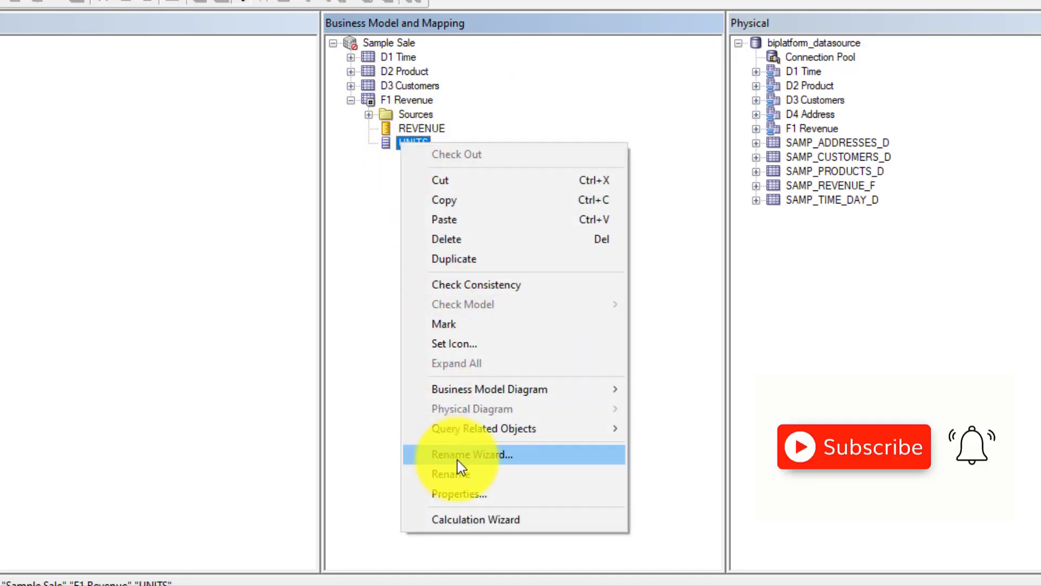
left_click(459, 494)
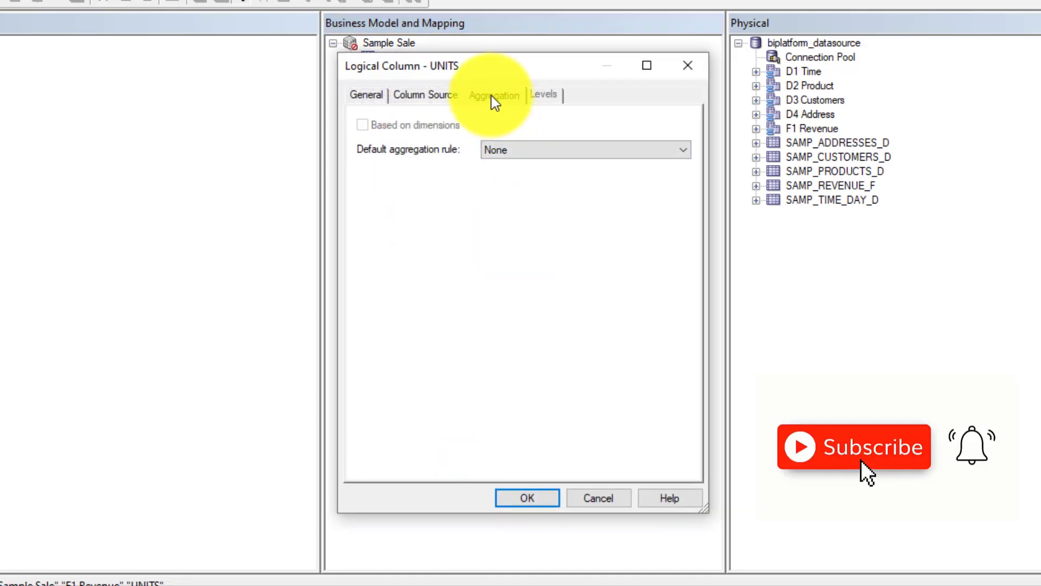
left_click(510, 151)
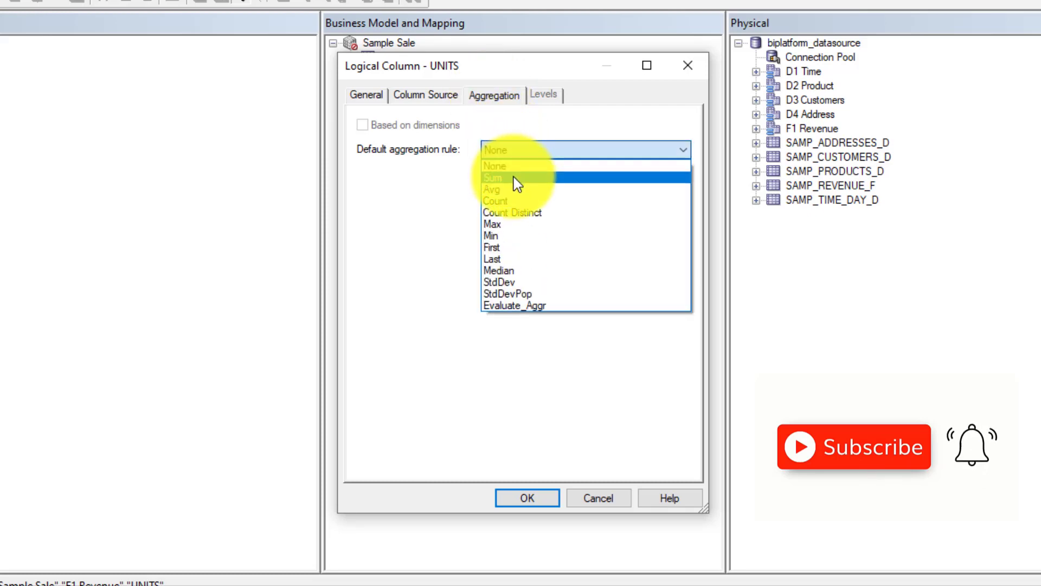